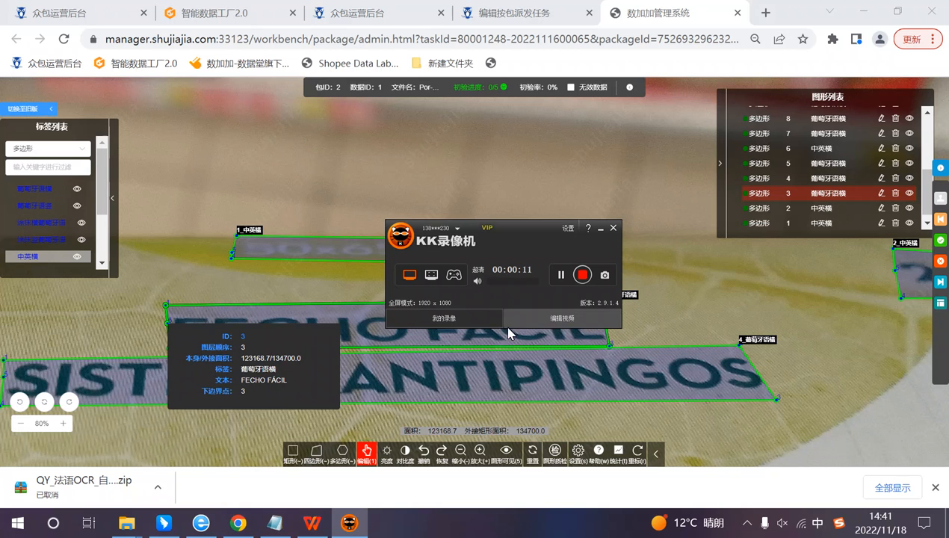
- Minimise the screen recorder and examine the annotated text polygons on the upper part of the package photo
{"action": "left_click", "coordinate": [600, 228]}
{"action": "scroll", "coordinate": [516, 314], "scroll_direction": "down", "scroll_amount": 1}
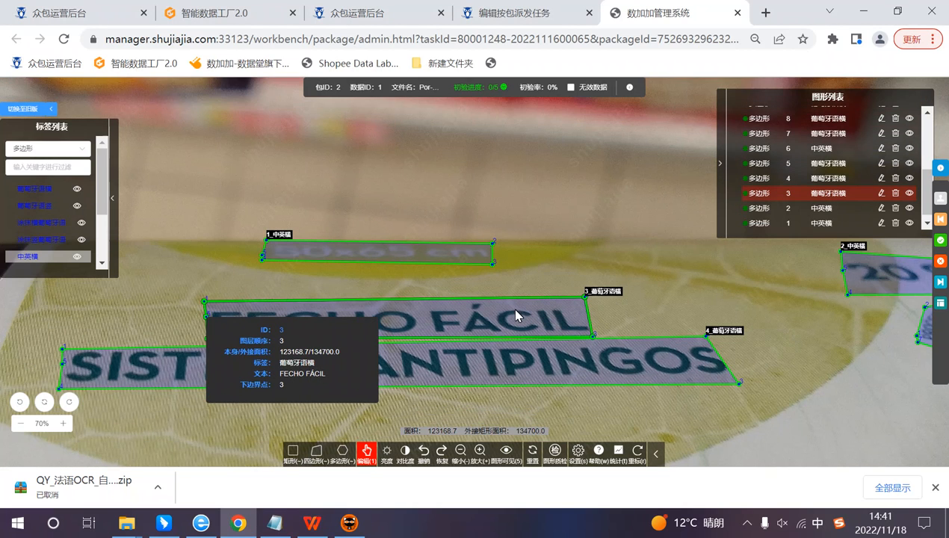
{"action": "scroll", "coordinate": [508, 306], "scroll_direction": "down", "scroll_amount": 2}
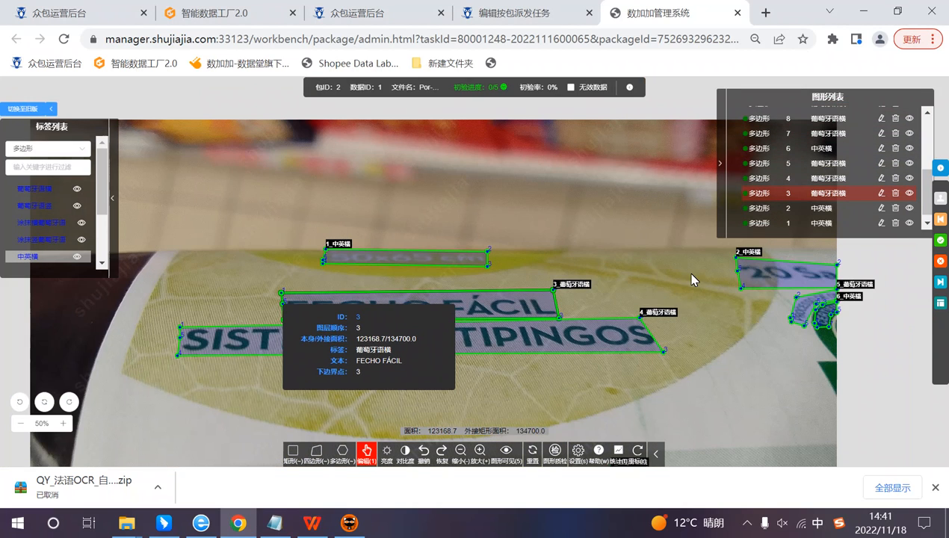
{"action": "scroll", "coordinate": [687, 278], "scroll_direction": "down", "scroll_amount": 1}
{"action": "scroll", "coordinate": [673, 325], "scroll_direction": "up", "scroll_amount": 1}
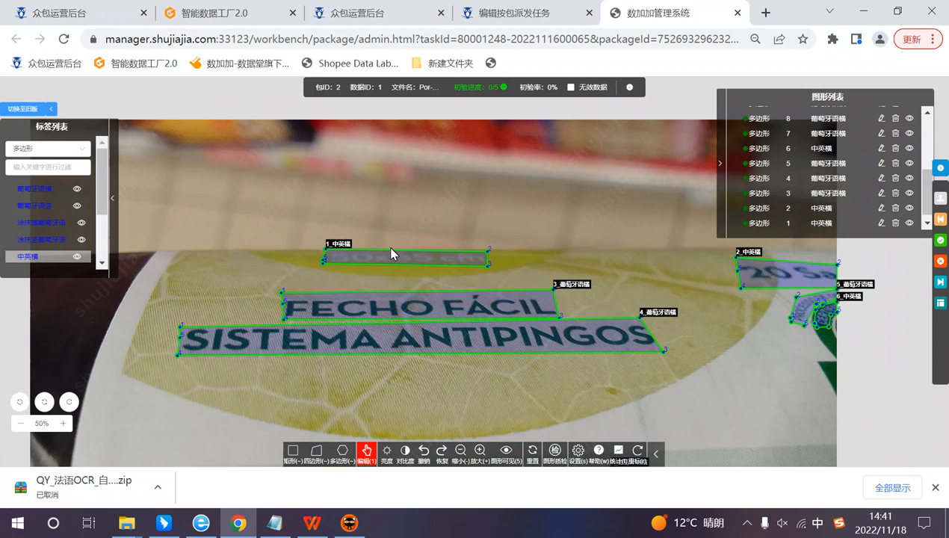
{"action": "left_click", "coordinate": [326, 260]}
{"action": "mouse_move", "coordinate": [533, 331]}
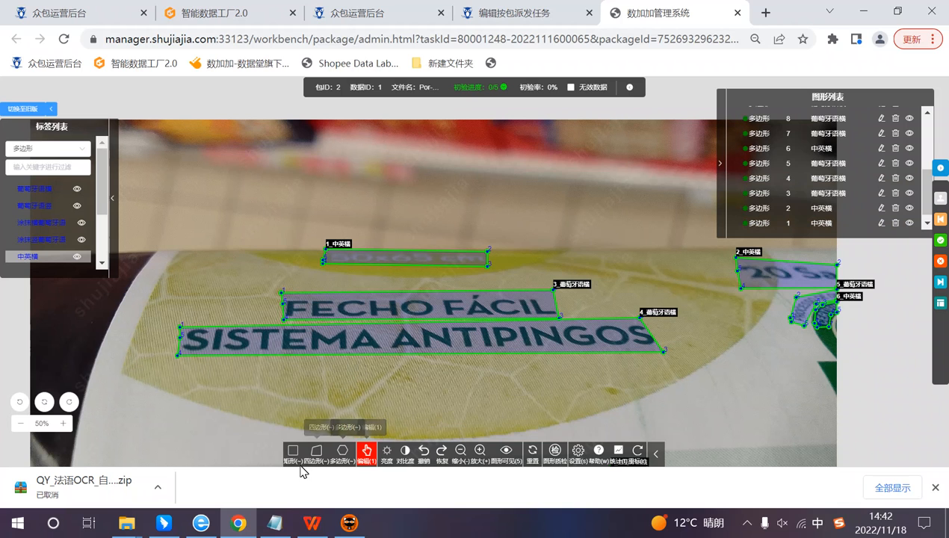
{"action": "mouse_move", "coordinate": [393, 321]}
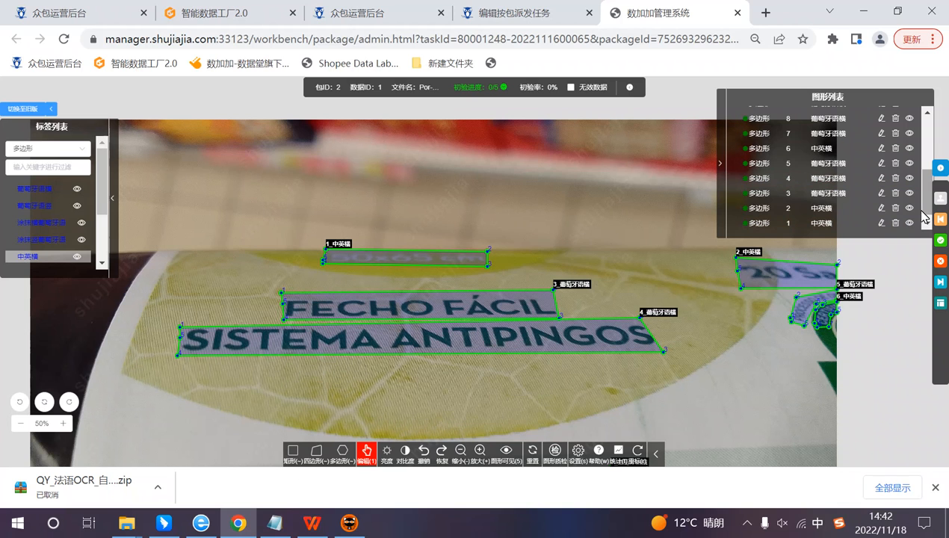
- Examine the polygons across the whole package photo, including the paragraph lines in the lower half
{"action": "key", "text": "minus"}
{"action": "scroll", "coordinate": [826, 381], "scroll_direction": "down", "scroll_amount": 1}
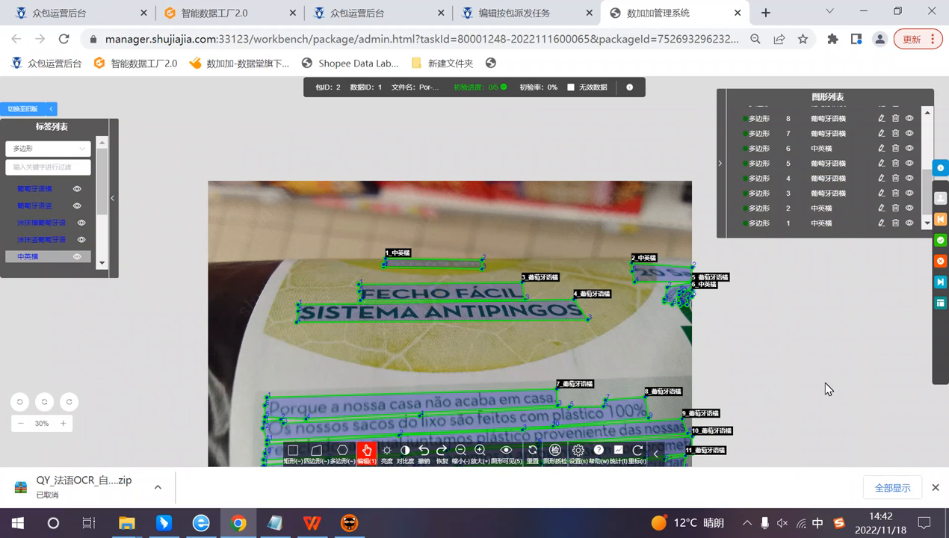
{"action": "left_click_drag", "start_coordinate": [676, 373], "coordinate": [678, 262]}
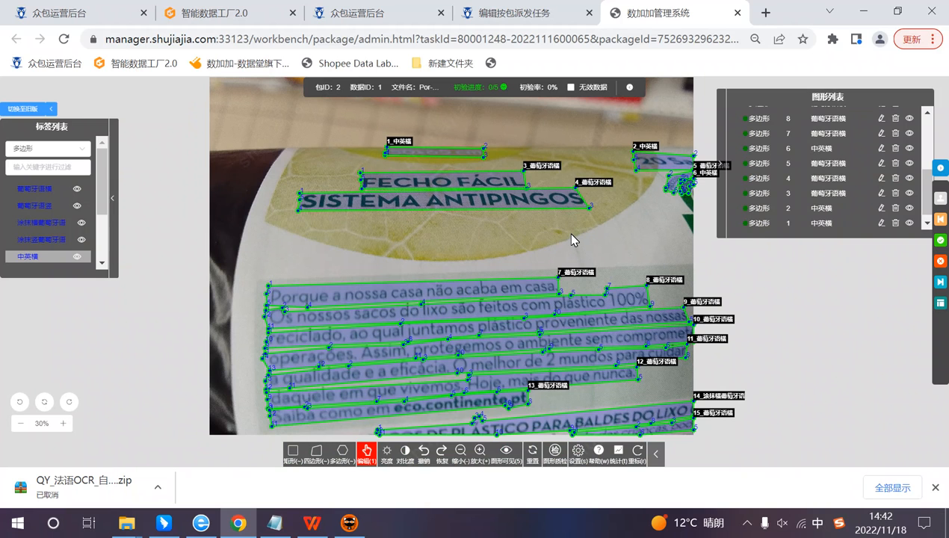
{"action": "scroll", "coordinate": [571, 235], "scroll_direction": "up", "scroll_amount": 1}
{"action": "scroll", "coordinate": [553, 202], "scroll_direction": "down", "scroll_amount": 2}
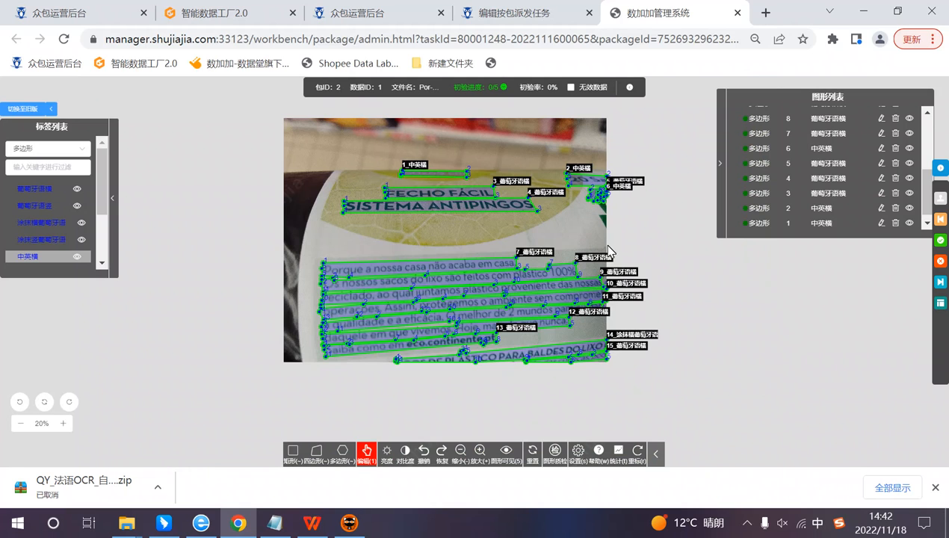
{"action": "scroll", "coordinate": [607, 255], "scroll_direction": "up", "scroll_amount": 1}
{"action": "scroll", "coordinate": [607, 255], "scroll_direction": "down", "scroll_amount": 1}
{"action": "scroll", "coordinate": [541, 250], "scroll_direction": "up", "scroll_amount": 1}
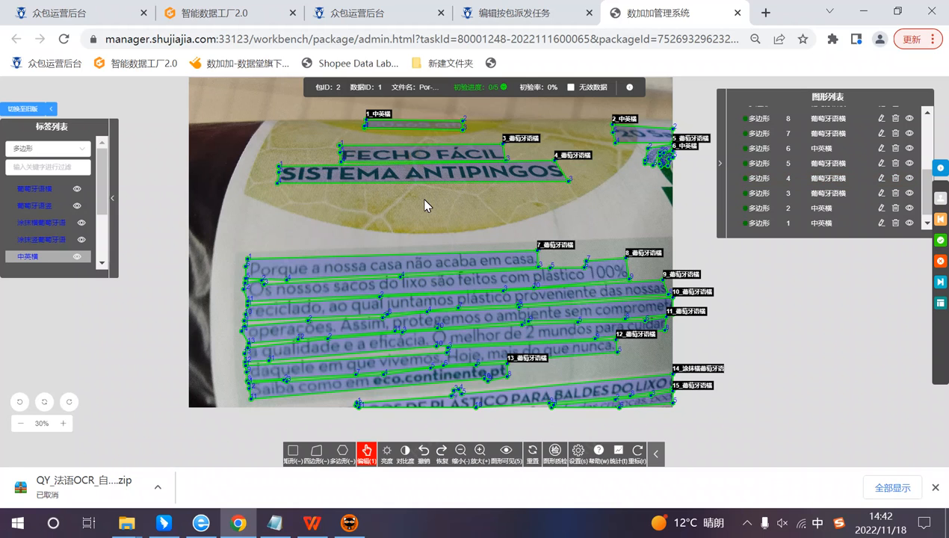
- Inspect the "FECHO FÁCIL" and "SISTEMA ANTIPINGOS" polygons up close
{"action": "scroll", "coordinate": [446, 222], "scroll_direction": "up", "scroll_amount": 1}
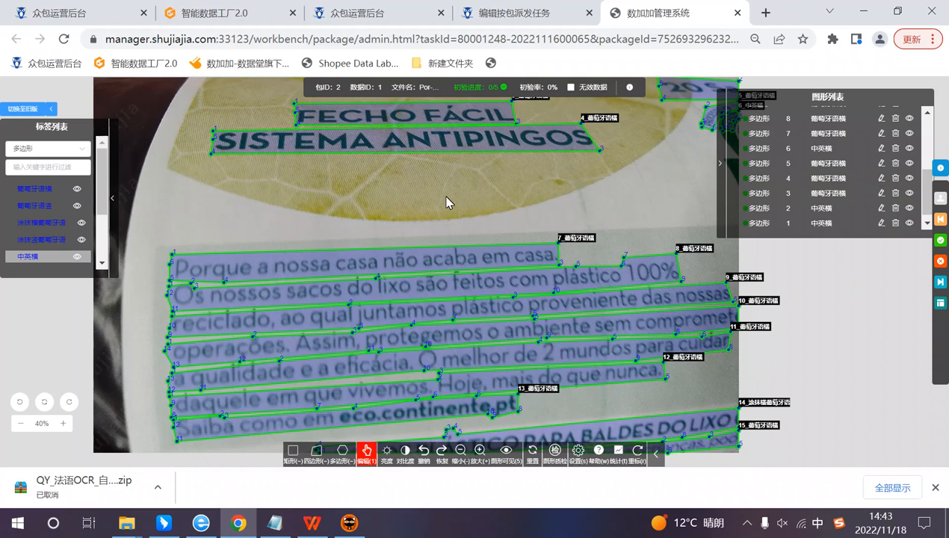
{"action": "left_click_drag", "start_coordinate": [446, 199], "coordinate": [448, 269]}
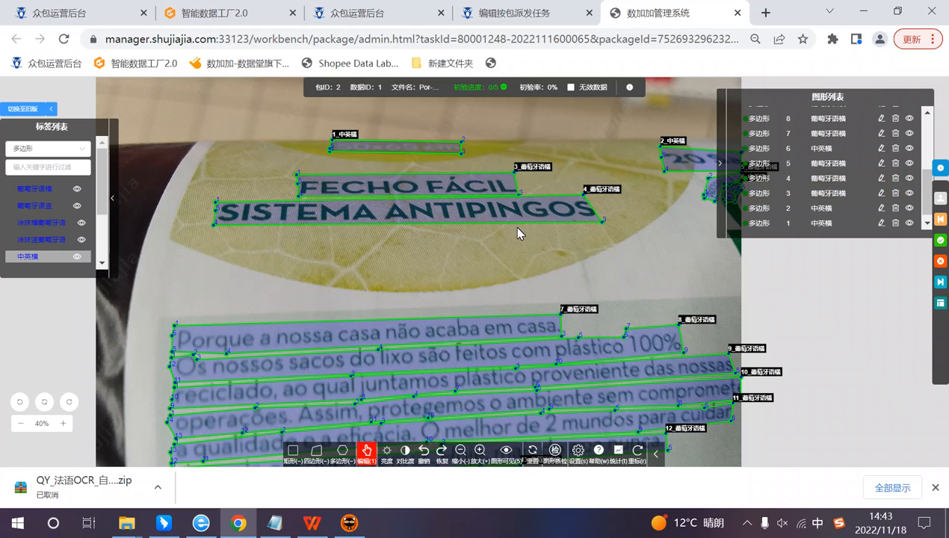
{"action": "mouse_move", "coordinate": [522, 218]}
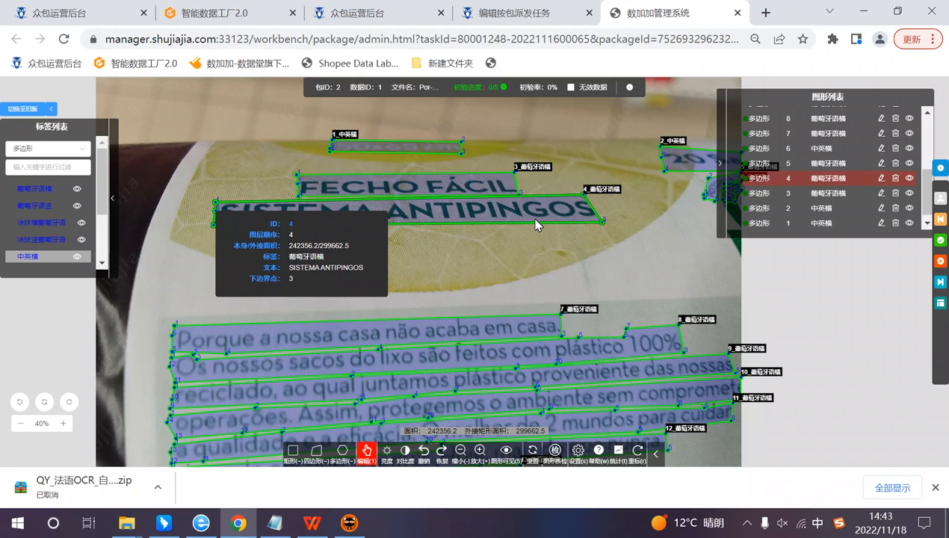
{"action": "mouse_move", "coordinate": [560, 125]}
{"action": "left_mouse_down"}
{"action": "mouse_move", "coordinate": [586, 138]}
{"action": "mouse_move", "coordinate": [601, 193]}
{"action": "mouse_move", "coordinate": [597, 224]}
{"action": "mouse_move", "coordinate": [496, 218]}
{"action": "mouse_move", "coordinate": [566, 216]}
{"action": "left_mouse_up"}
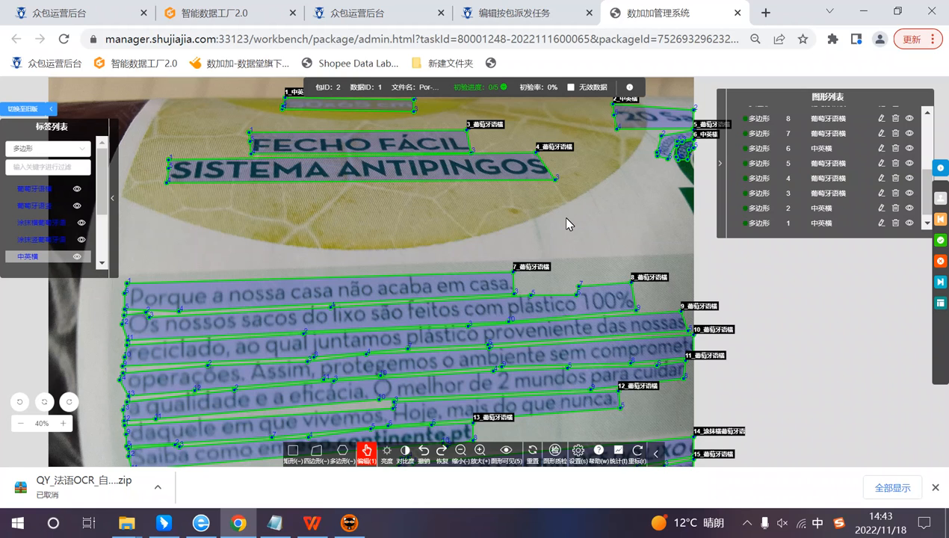
{"action": "mouse_move", "coordinate": [566, 221]}
{"action": "left_mouse_down"}
{"action": "mouse_move", "coordinate": [540, 229]}
{"action": "mouse_move", "coordinate": [531, 255]}
{"action": "left_mouse_up"}
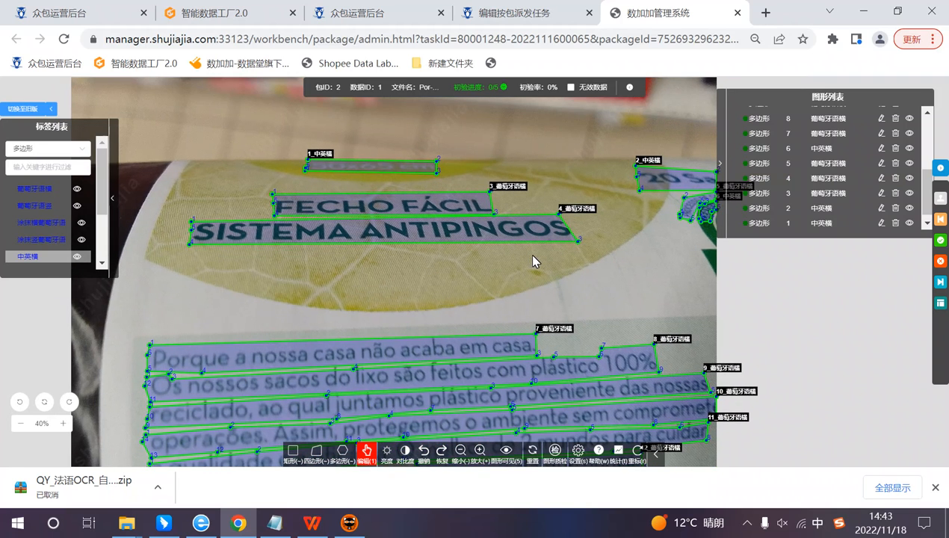
{"action": "scroll", "coordinate": [486, 250], "scroll_direction": "up", "scroll_amount": 1}
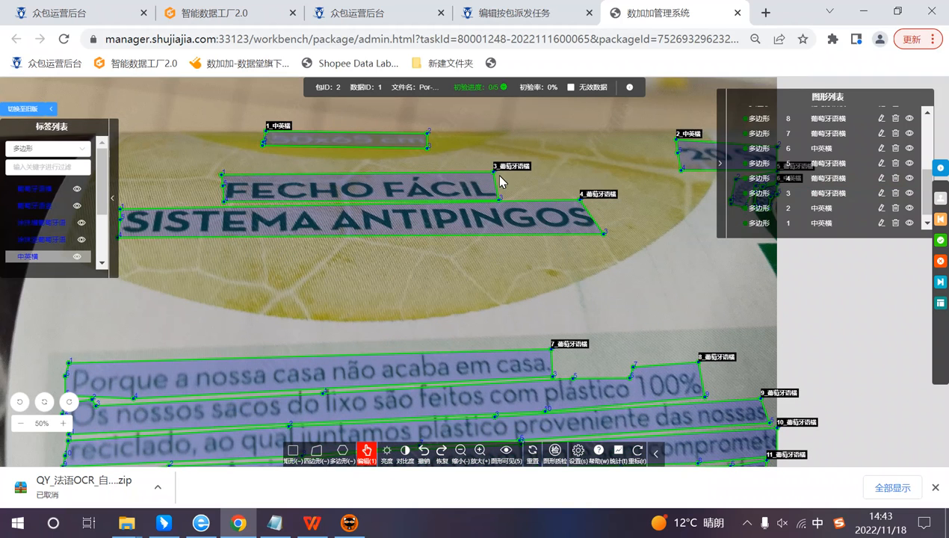
{"action": "left_click_drag", "start_coordinate": [514, 177], "coordinate": [584, 186]}
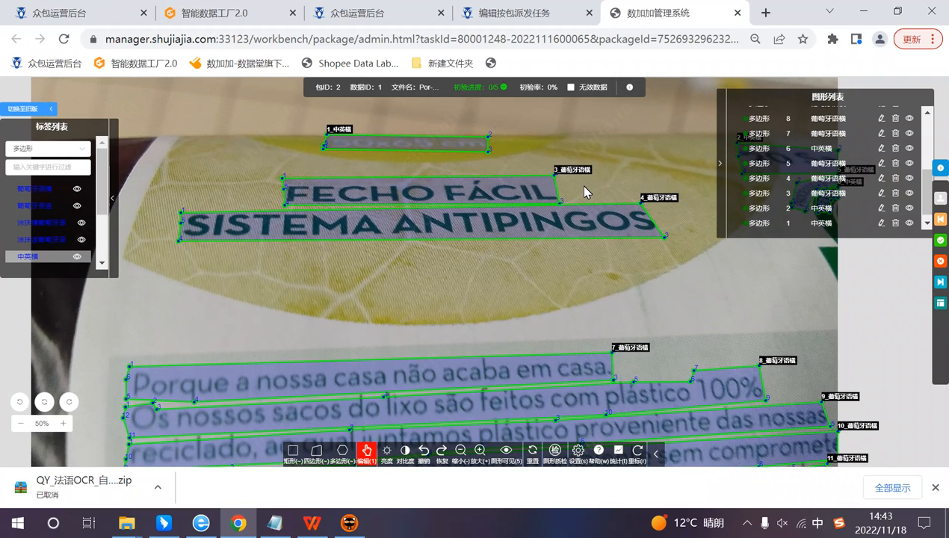
{"action": "left_click_drag", "start_coordinate": [549, 270], "coordinate": [542, 246]}
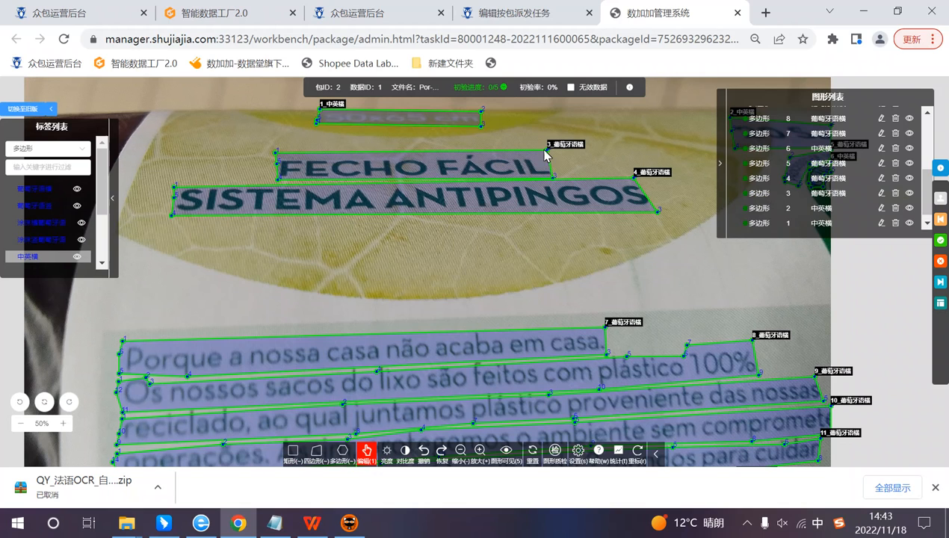
- Open the label attributes of the "FECHO FÁCIL" polygon and look through the available label types
{"action": "mouse_move", "coordinate": [527, 166]}
{"action": "left_click_drag", "start_coordinate": [535, 157], "coordinate": [535, 158]}
{"action": "double_click", "coordinate": [534, 168]}
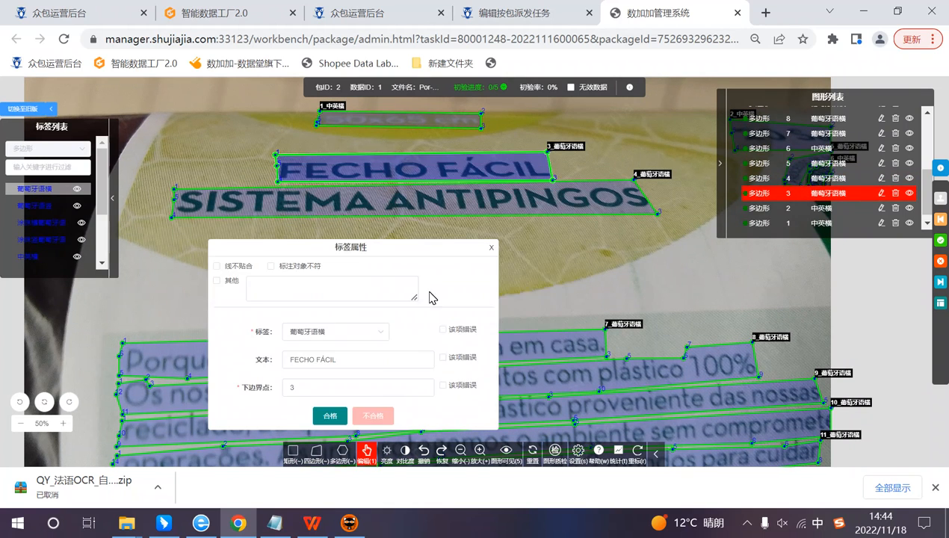
{"action": "left_click", "coordinate": [333, 334]}
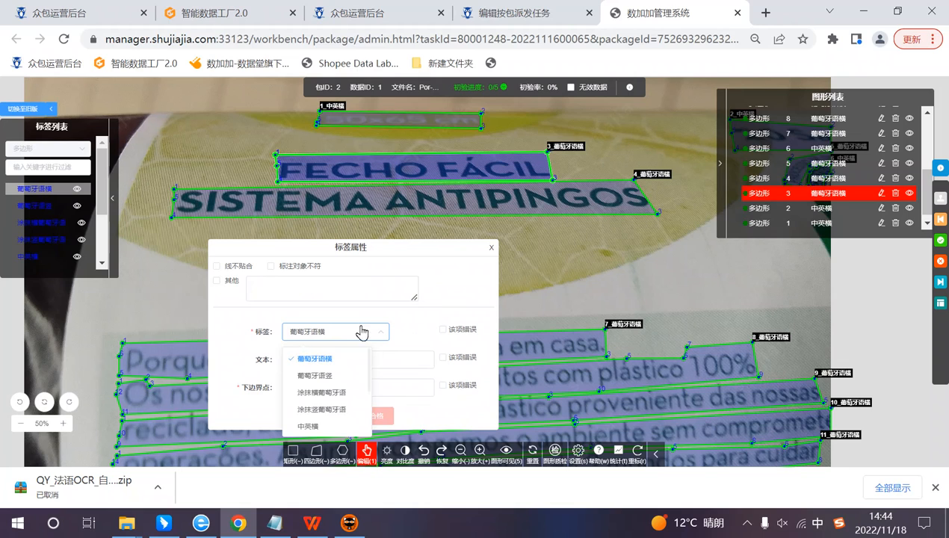
{"action": "left_click", "coordinate": [394, 345]}
- Check the label, text and lower boundary point of the "FECHO FÁCIL" polygon and mark it as qualified (合格)
{"action": "left_click", "coordinate": [396, 358]}
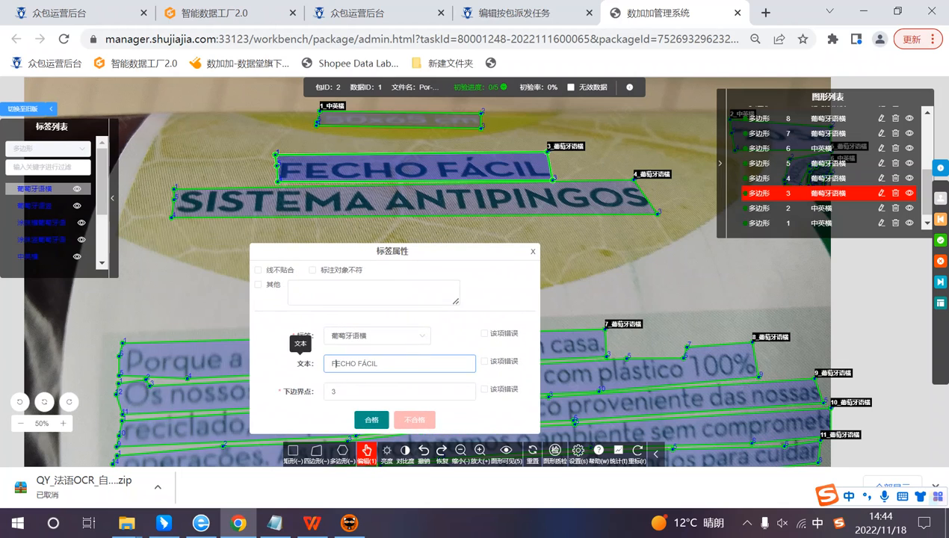
{"action": "key", "text": "Tab"}
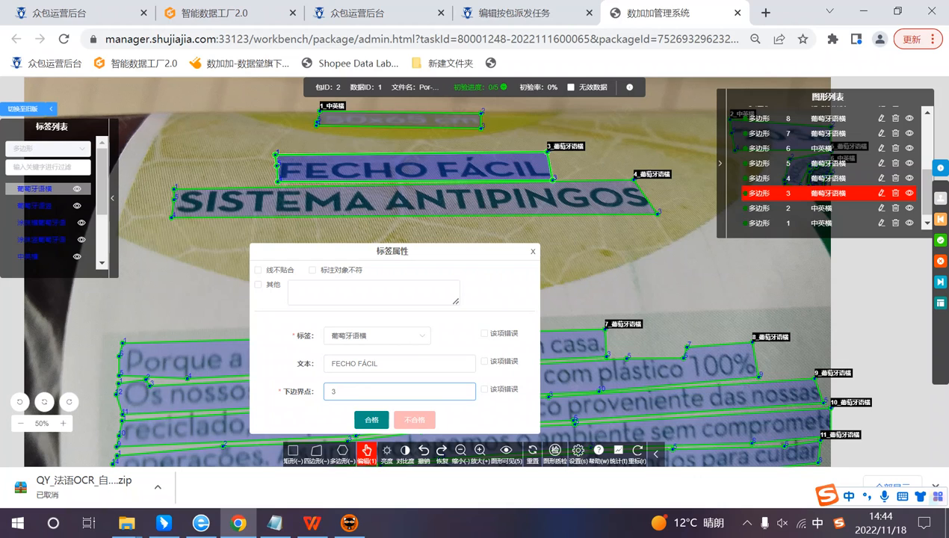
{"action": "left_click", "coordinate": [370, 340]}
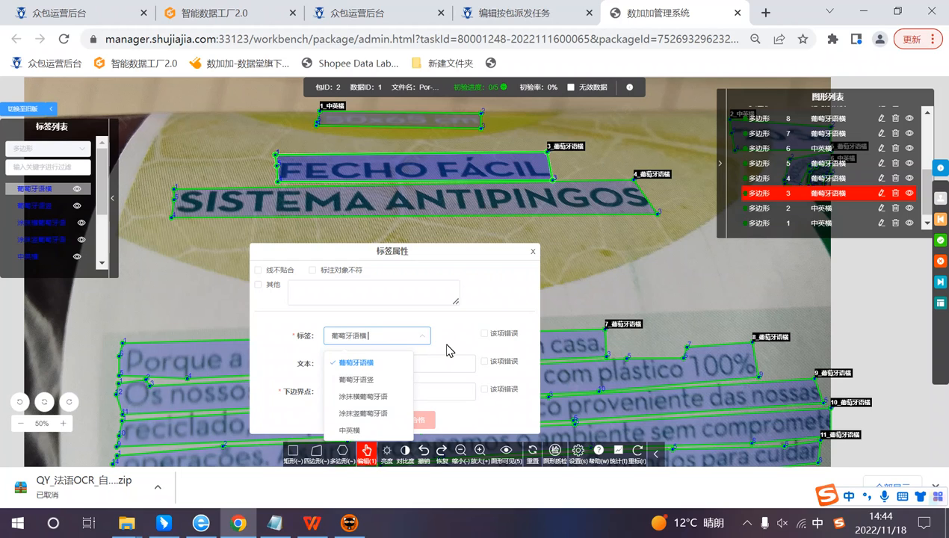
{"action": "left_click", "coordinate": [448, 363]}
{"action": "left_click_drag", "start_coordinate": [332, 363], "coordinate": [404, 351]}
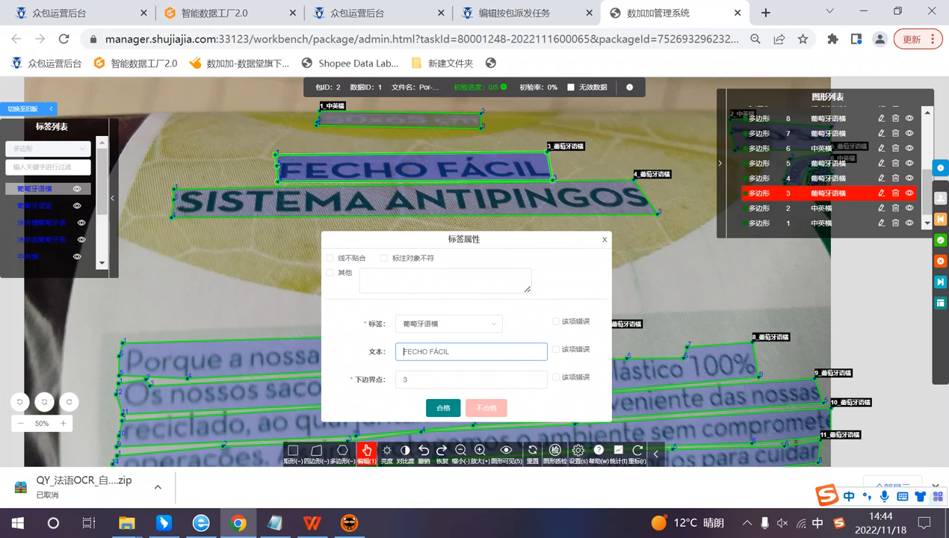
{"action": "left_click", "coordinate": [451, 413]}
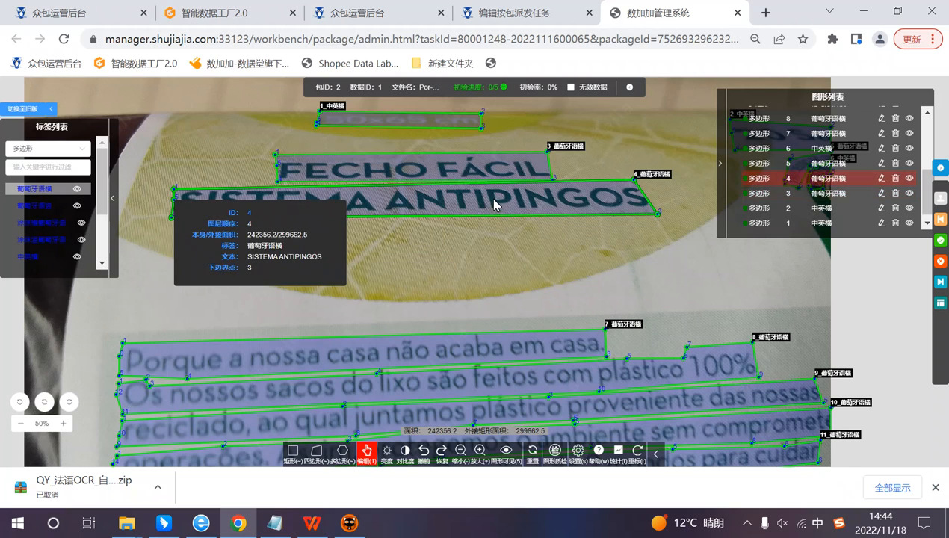
{"action": "scroll", "coordinate": [593, 246], "scroll_direction": "down", "scroll_amount": 1}
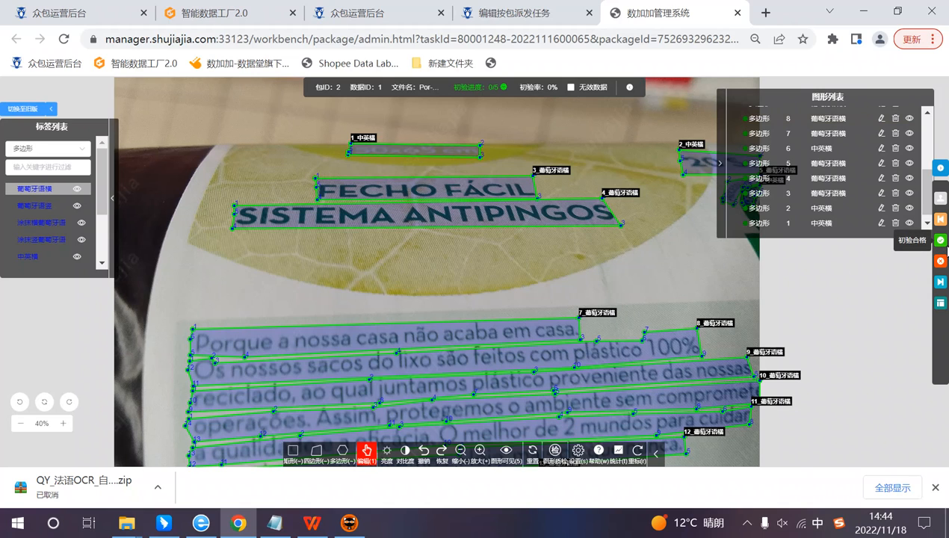
{"action": "left_click", "coordinate": [942, 242]}
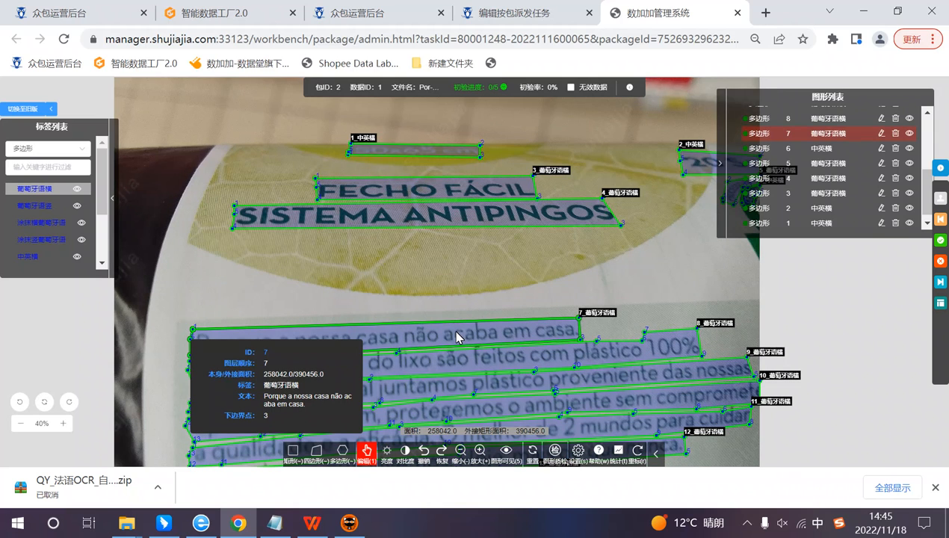
- Switch to the Notepad file 音标(4) with the English label names and move its window aside
{"action": "left_click", "coordinate": [275, 523]}
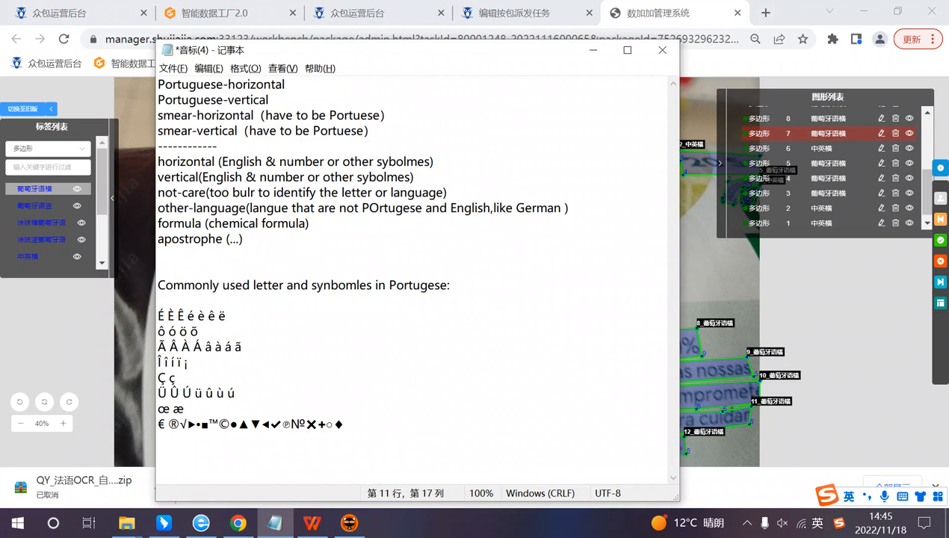
{"action": "left_click_drag", "start_coordinate": [445, 51], "coordinate": [523, 62]}
{"action": "left_click", "coordinate": [480, 172]}
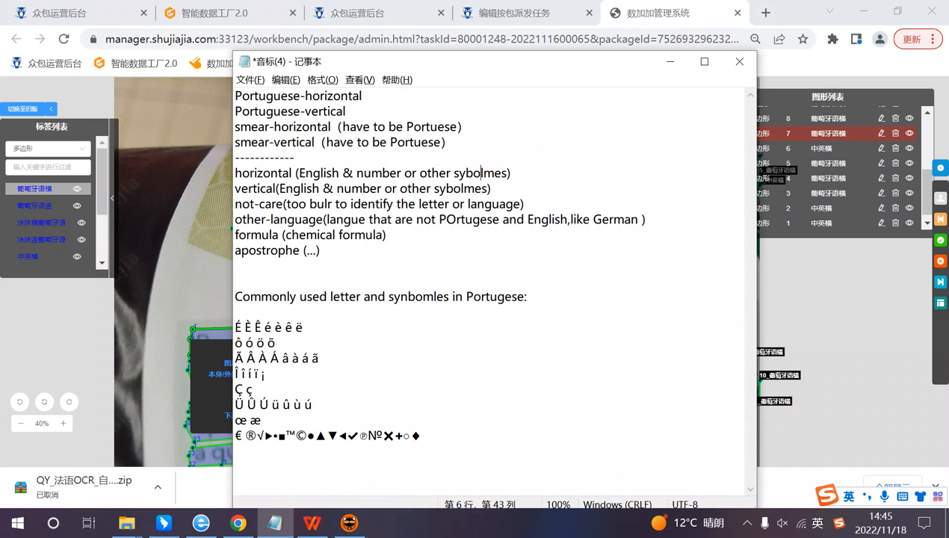
- Read through the label categories line by line, from Portuguese-horizontal down to apostrophe
{"action": "left_click", "coordinate": [279, 96]}
{"action": "left_click", "coordinate": [278, 112]}
{"action": "left_click", "coordinate": [280, 127]}
{"action": "left_click", "coordinate": [291, 142]}
{"action": "left_click", "coordinate": [278, 173]}
{"action": "left_click", "coordinate": [263, 188]}
{"action": "left_click", "coordinate": [264, 204]}
{"action": "left_click", "coordinate": [265, 219]}
{"action": "left_click", "coordinate": [269, 234]}
{"action": "left_click", "coordinate": [269, 251]}
{"action": "left_click", "coordinate": [236, 266]}
{"action": "left_click", "coordinate": [320, 251]}
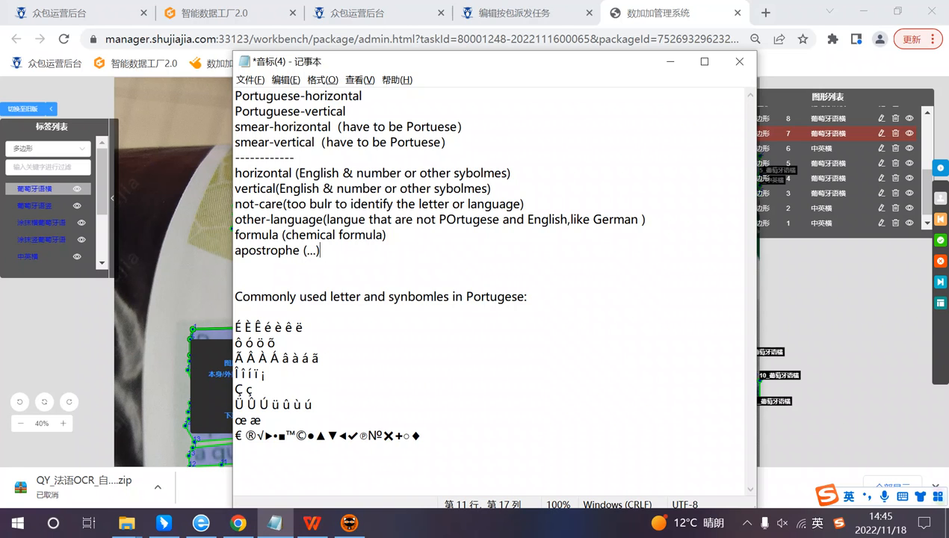
- Review the smear-horizontal and smear-vertical entries, including their Portuguese-only notes in parentheses
{"action": "left_click", "coordinate": [272, 142]}
{"action": "left_click", "coordinate": [441, 142]}
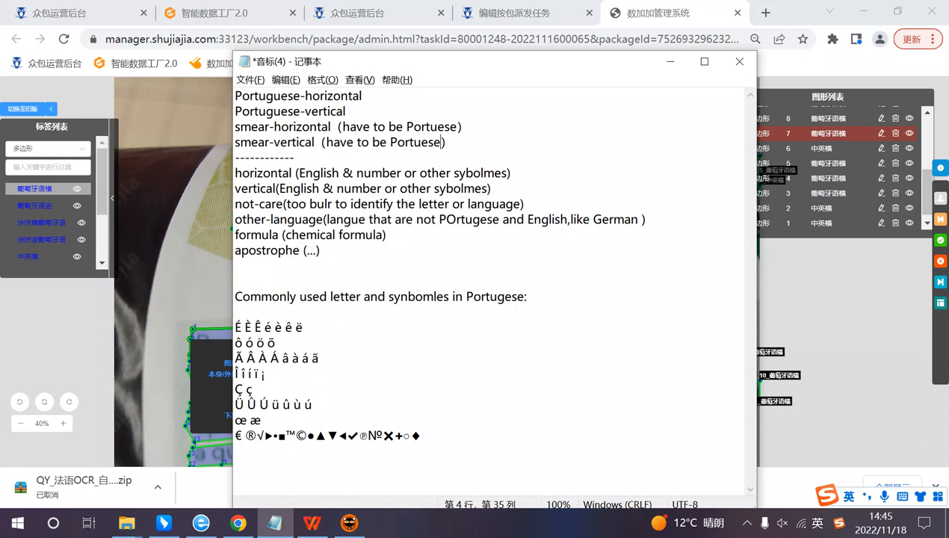
{"action": "key", "text": "Right"}
{"action": "left_click", "coordinate": [296, 158]}
{"action": "left_click", "coordinate": [239, 127]}
{"action": "left_click", "coordinate": [256, 142]}
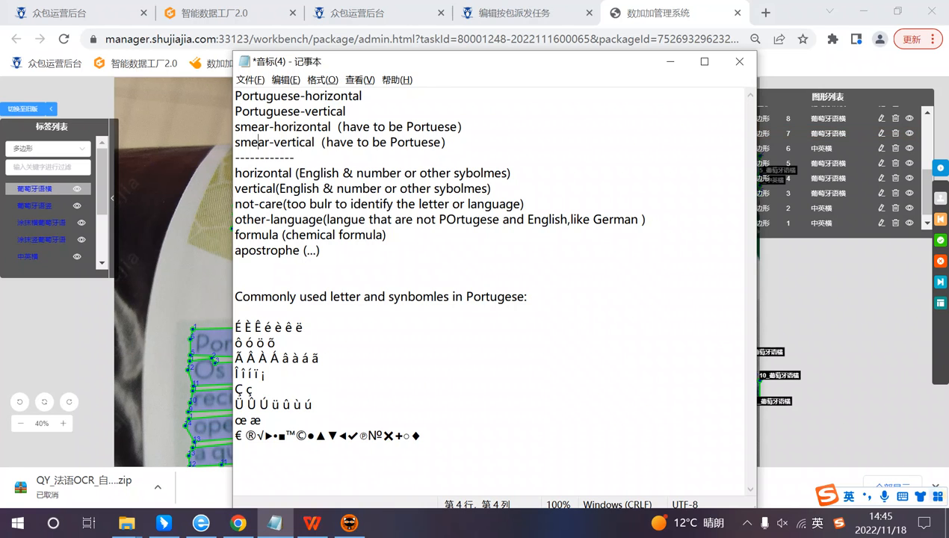
{"action": "left_click_drag", "start_coordinate": [348, 127], "coordinate": [466, 128]}
{"action": "left_click", "coordinate": [451, 143]}
{"action": "left_click_drag", "start_coordinate": [450, 142], "coordinate": [235, 143]}
- Compare the Portuguese and smear labels above the dashed divider with the horizontal-to-apostrophe labels below it
{"action": "left_click", "coordinate": [330, 142]}
{"action": "left_click", "coordinate": [319, 96]}
{"action": "left_click", "coordinate": [323, 112]}
{"action": "left_click", "coordinate": [330, 142]}
{"action": "left_click", "coordinate": [295, 174]}
{"action": "left_click_drag", "start_coordinate": [235, 174], "coordinate": [319, 251]}
{"action": "left_click", "coordinate": [260, 187]}
{"action": "left_click_drag", "start_coordinate": [235, 174], "coordinate": [388, 234]}
{"action": "left_click", "coordinate": [236, 266]}
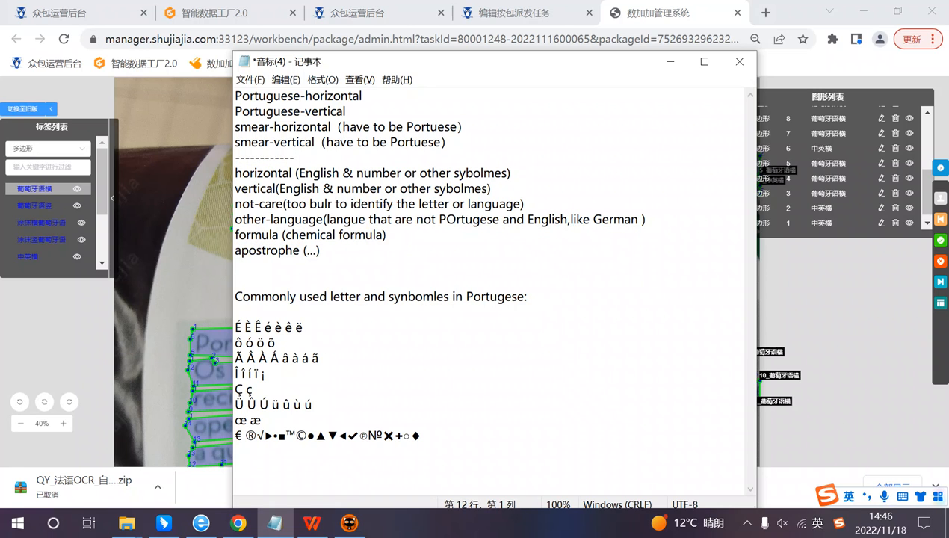
{"action": "left_click_drag", "start_coordinate": [235, 95], "coordinate": [329, 112]}
{"action": "left_click", "coordinate": [294, 157]}
{"action": "left_click", "coordinate": [373, 142]}
- Switch to the OCR labelling guidelines in WPS and find section 2 on attributes for horizontal and vertical target-language text
{"action": "left_click", "coordinate": [312, 527]}
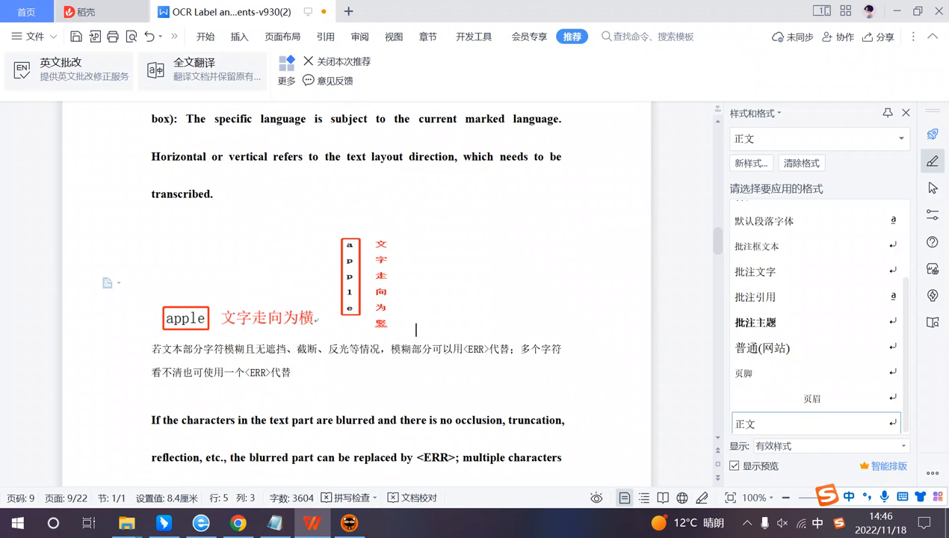
{"action": "scroll", "coordinate": [538, 417], "scroll_direction": "up", "scroll_amount": 5}
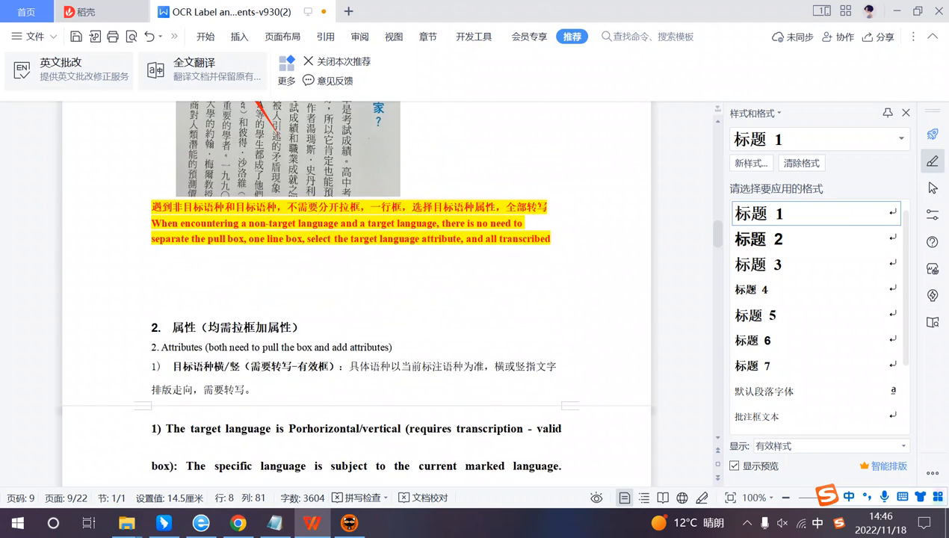
{"action": "scroll", "coordinate": [356, 298], "scroll_direction": "down", "scroll_amount": 2}
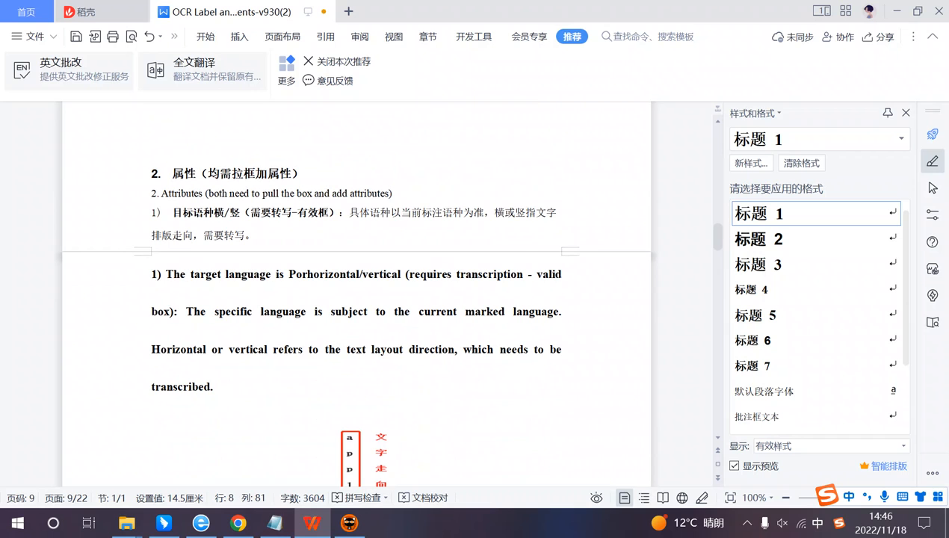
- Replace "Porhorizontal/vertical" with "Portugese horizontal/vertical" in the English sentence of attribute 1
{"action": "scroll", "coordinate": [357, 299], "scroll_direction": "down", "scroll_amount": 1}
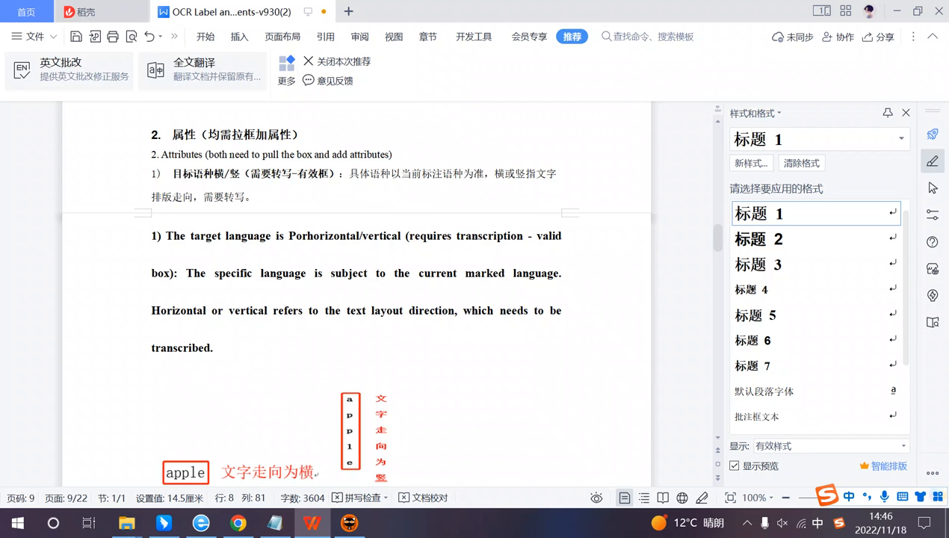
{"action": "left_click", "coordinate": [319, 236]}
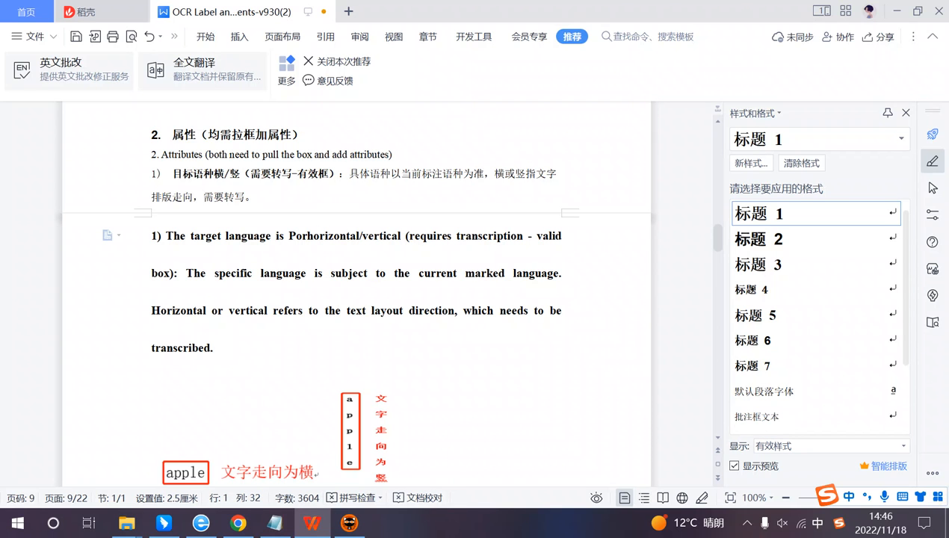
{"action": "left_click", "coordinate": [289, 236]}
{"action": "left_click", "coordinate": [296, 236]}
{"action": "left_click", "coordinate": [307, 236]}
{"action": "type", "text": "g"}
{"action": "key", "text": "BackSpace"}
{"action": "key", "text": "BackSpace"}
{"action": "key", "text": "shift"}
{"action": "type", "text": "tugese"}
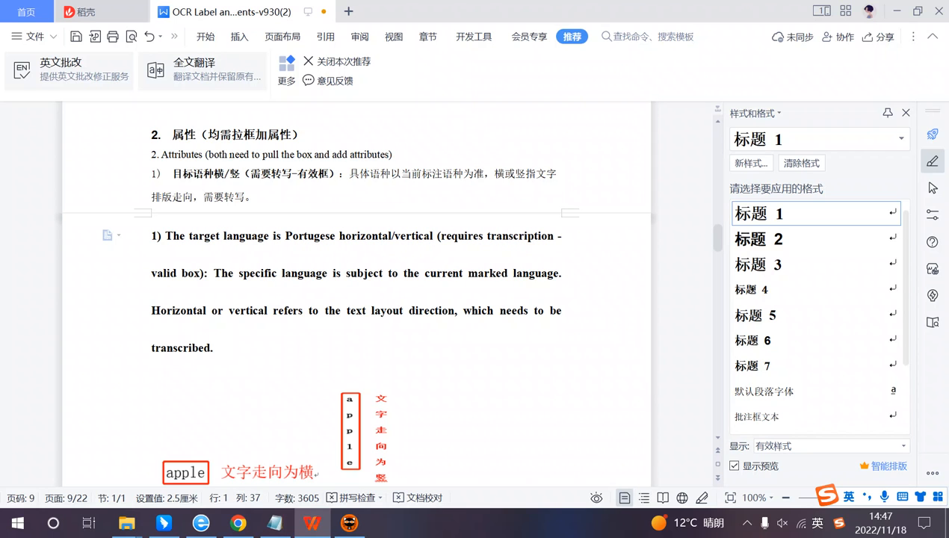
- Read through the parenthetical "requires transcription - valid box" and the rest of attribute 1's English sentence
{"action": "left_click_drag", "start_coordinate": [292, 236], "coordinate": [492, 237]}
{"action": "left_click", "coordinate": [499, 310]}
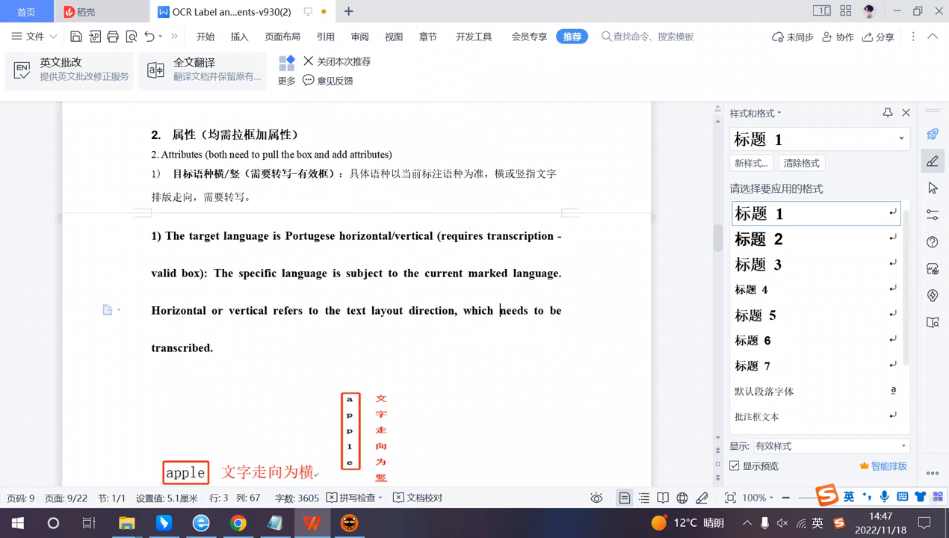
{"action": "scroll", "coordinate": [500, 310], "scroll_direction": "down", "scroll_amount": 1}
{"action": "left_click_drag", "start_coordinate": [442, 197], "coordinate": [545, 198]}
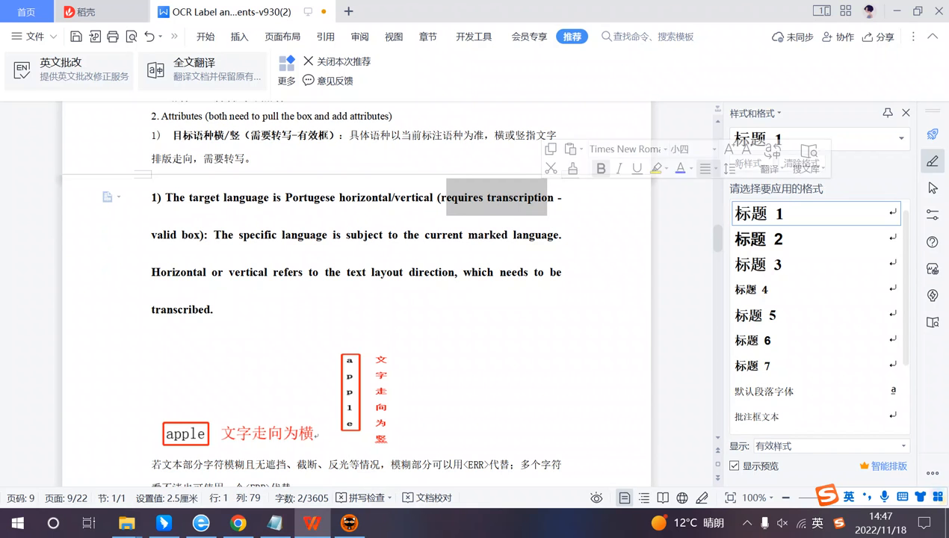
{"action": "left_click", "coordinate": [547, 233]}
{"action": "left_click_drag", "start_coordinate": [145, 236], "coordinate": [561, 236]}
{"action": "left_click", "coordinate": [212, 236]}
- Switch to the Notepad label list and review the four Portuguese and smear labels above the dashed divider
{"action": "left_click", "coordinate": [283, 525]}
{"action": "left_click", "coordinate": [276, 173]}
{"action": "left_click_drag", "start_coordinate": [240, 95], "coordinate": [427, 142]}
{"action": "left_click", "coordinate": [296, 158]}
{"action": "mouse_move", "coordinate": [294, 157]}
{"action": "left_mouse_down"}
{"action": "mouse_move", "coordinate": [322, 142]}
{"action": "mouse_move", "coordinate": [234, 96]}
{"action": "left_mouse_up"}
{"action": "left_click", "coordinate": [284, 141]}
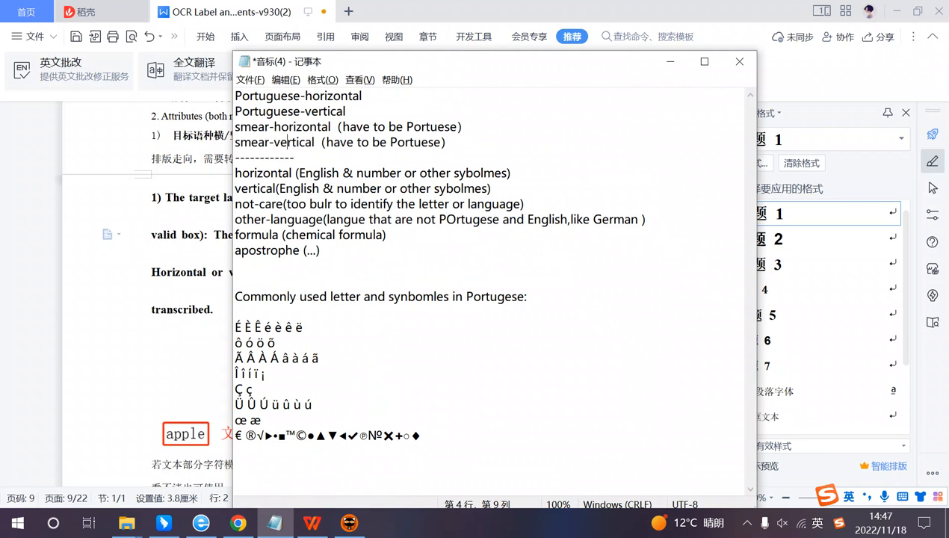
{"action": "left_click_drag", "start_coordinate": [450, 142], "coordinate": [265, 96]}
{"action": "left_click", "coordinate": [295, 157]}
- Return to the guidelines and view the horizontal and vertical "apple" examples below attribute 1
{"action": "left_click", "coordinate": [119, 330]}
{"action": "scroll", "coordinate": [208, 325], "scroll_direction": "down", "scroll_amount": 1}
{"action": "left_click", "coordinate": [415, 406]}
{"action": "scroll", "coordinate": [500, 322], "scroll_direction": "down", "scroll_amount": 1}
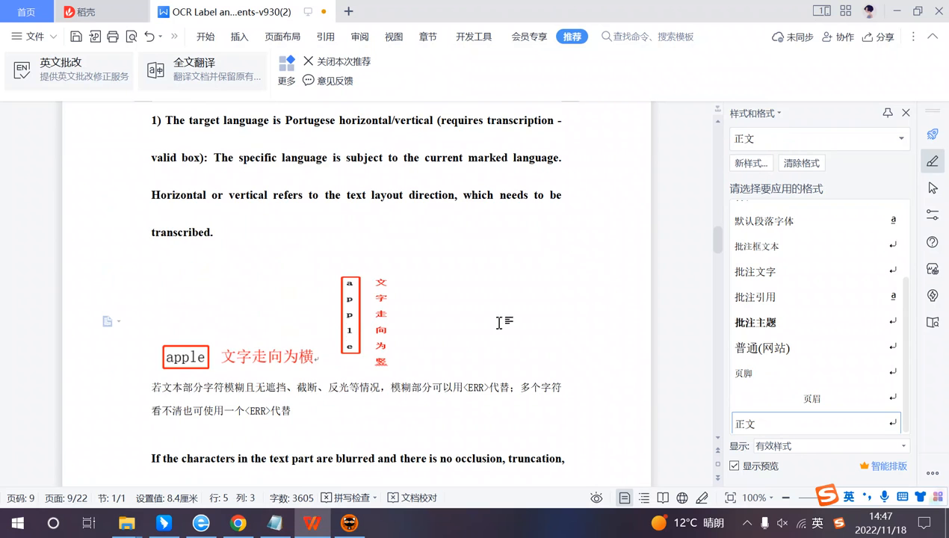
- Bring up the Notepad label list and move its window beside the guidelines' apple examples
{"action": "left_click", "coordinate": [275, 523]}
{"action": "left_click_drag", "start_coordinate": [378, 60], "coordinate": [607, 75]}
{"action": "left_click_drag", "start_coordinate": [542, 111], "coordinate": [575, 125]}
{"action": "left_click", "coordinate": [551, 141]}
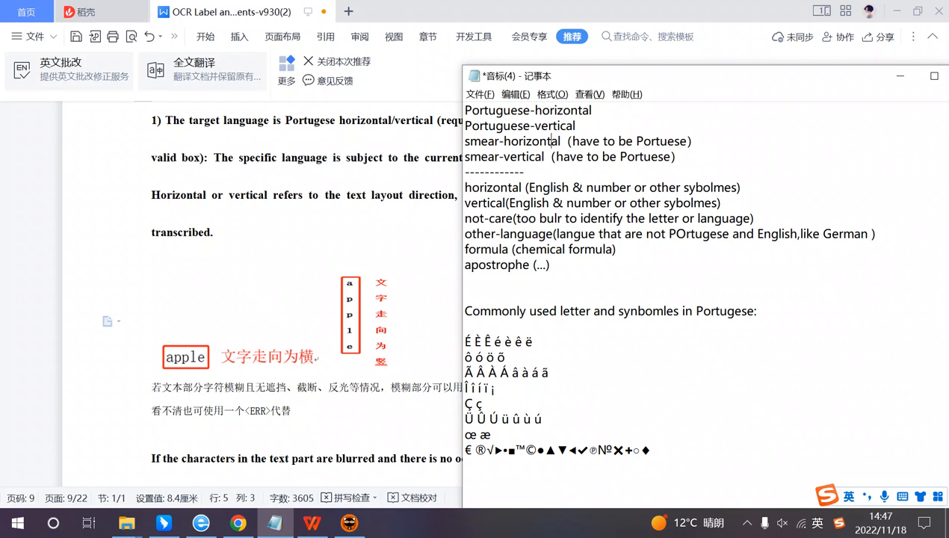
- Go back to the guidelines and reread the Portugese horizontal/vertical wording of attribute 1
{"action": "left_click", "coordinate": [320, 412]}
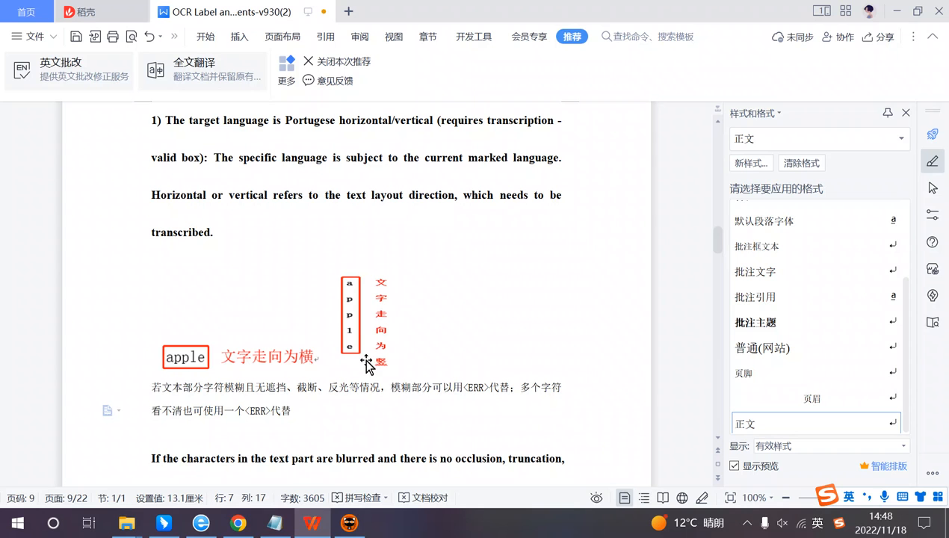
{"action": "scroll", "coordinate": [359, 283], "scroll_direction": "up", "scroll_amount": 1}
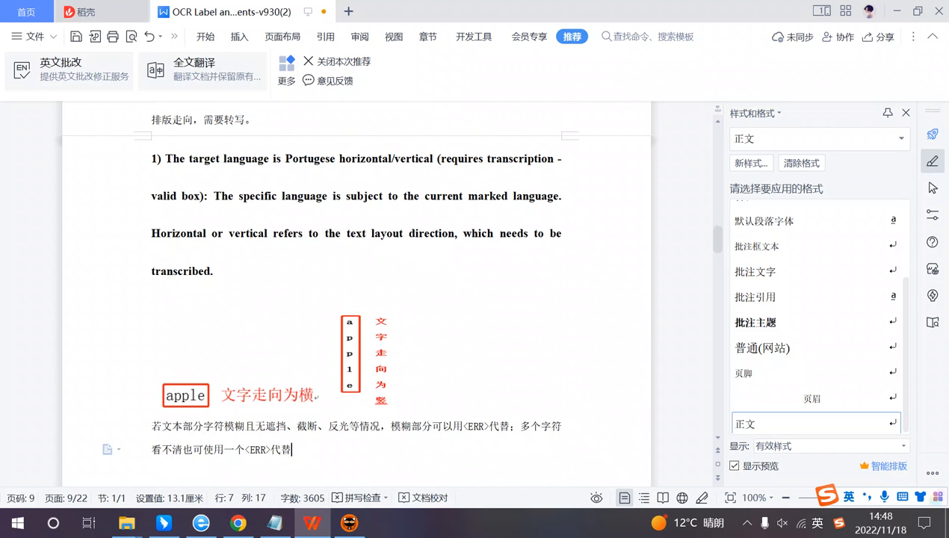
{"action": "left_click", "coordinate": [354, 158]}
{"action": "left_click_drag", "start_coordinate": [285, 159], "coordinate": [330, 159]}
{"action": "left_click", "coordinate": [365, 196]}
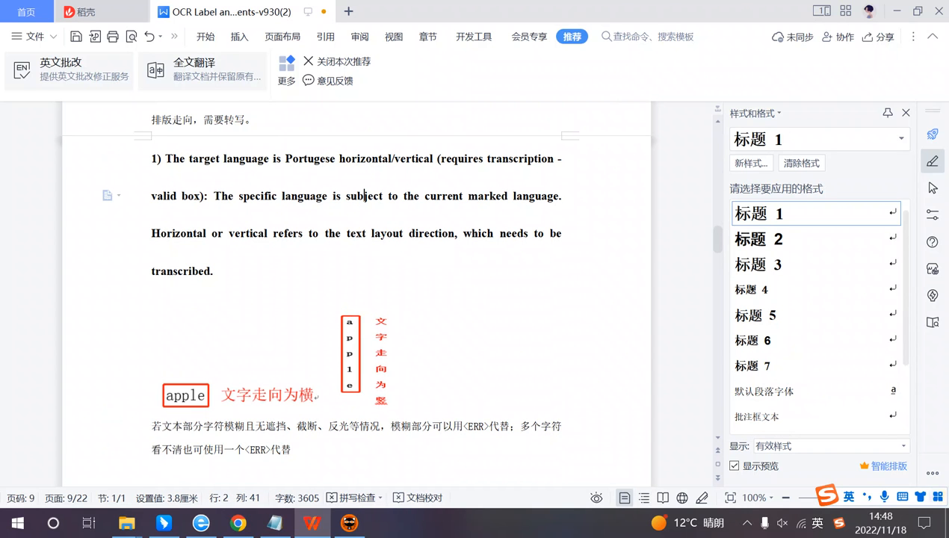
{"action": "left_click_drag", "start_coordinate": [344, 158], "coordinate": [387, 158]}
{"action": "left_click", "coordinate": [396, 196]}
{"action": "left_click", "coordinate": [392, 159]}
{"action": "left_click", "coordinate": [442, 195]}
{"action": "left_click", "coordinate": [379, 196]}
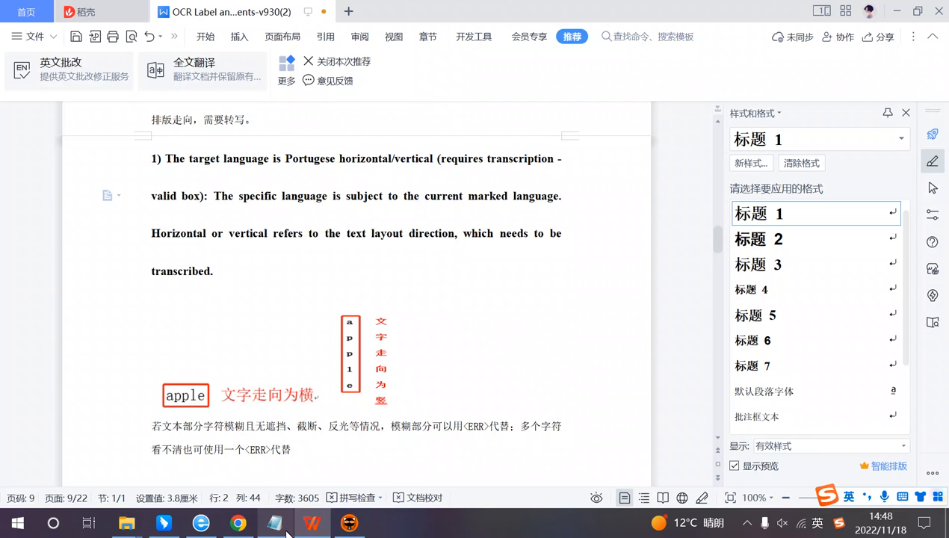
- Switch to the annotation page in Chrome, open the attributes of polygon 4, SISTEMA ANTIPINGOS, and move the dialog aside
{"action": "left_click", "coordinate": [238, 522]}
{"action": "scroll", "coordinate": [413, 264], "scroll_direction": "down", "scroll_amount": 1}
{"action": "scroll", "coordinate": [443, 282], "scroll_direction": "up", "scroll_amount": 1}
{"action": "mouse_move", "coordinate": [445, 282]}
{"action": "left_mouse_down"}
{"action": "mouse_move", "coordinate": [393, 241]}
{"action": "mouse_move", "coordinate": [329, 264]}
{"action": "left_mouse_up"}
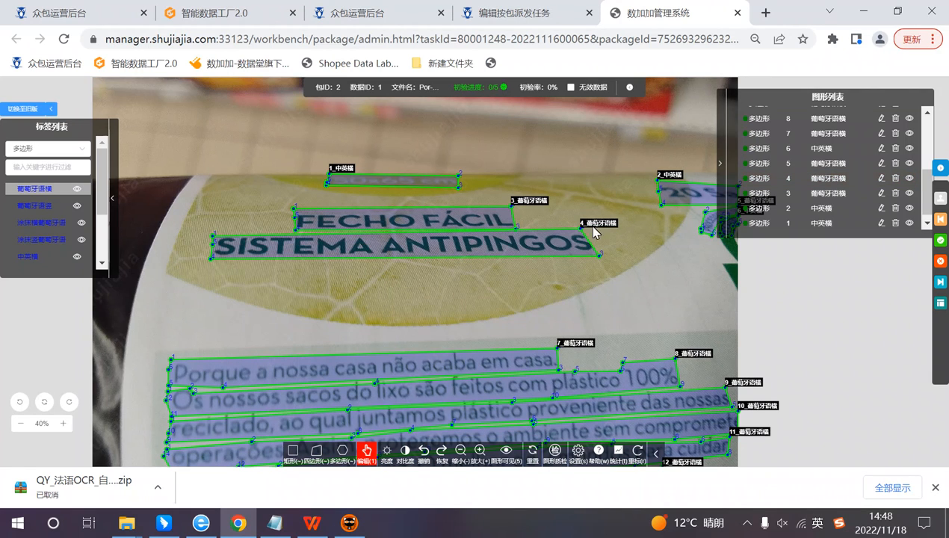
{"action": "left_click", "coordinate": [385, 254]}
{"action": "left_click", "coordinate": [324, 364]}
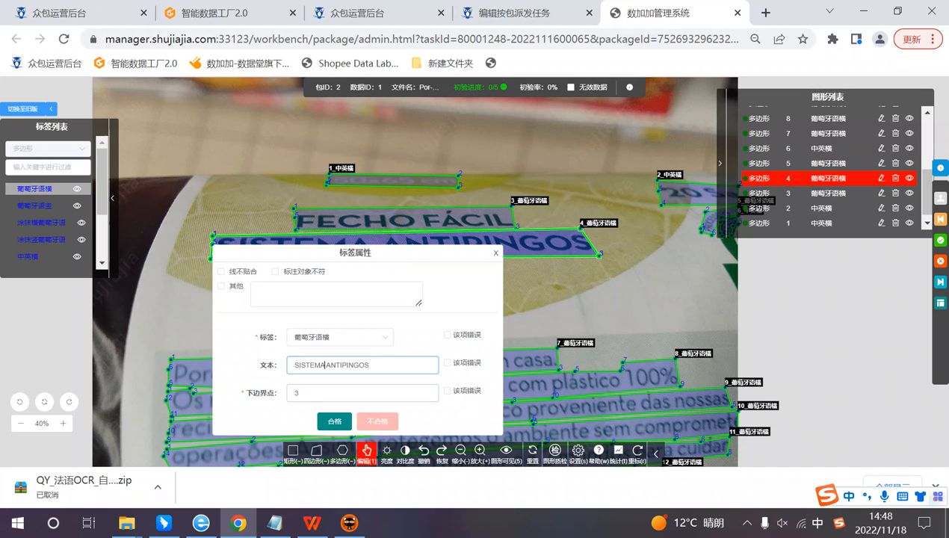
{"action": "left_click_drag", "start_coordinate": [376, 256], "coordinate": [625, 233]}
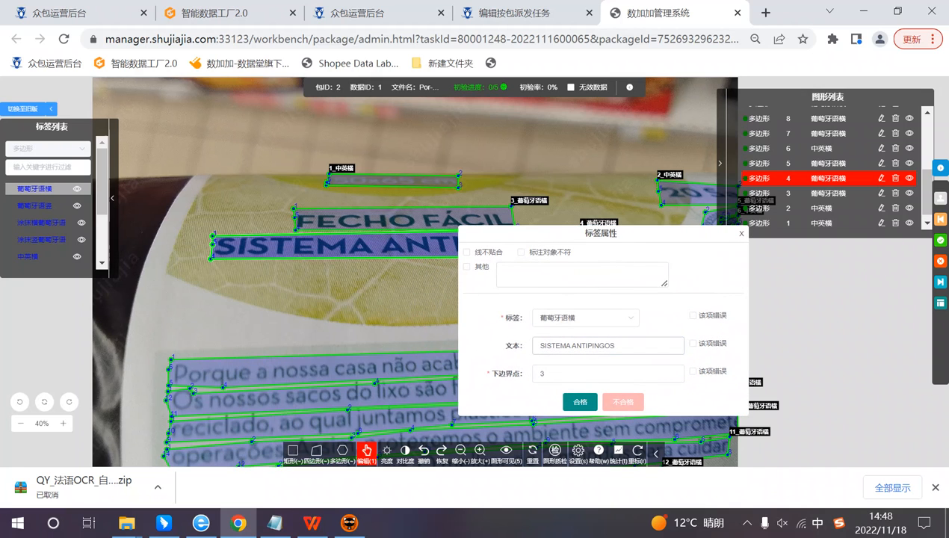
{"action": "left_click_drag", "start_coordinate": [510, 234], "coordinate": [551, 235]}
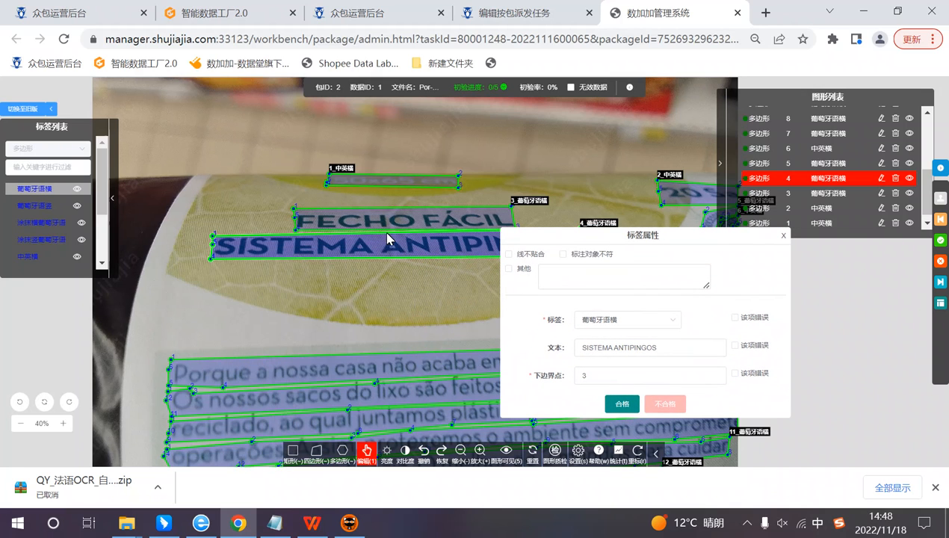
{"action": "left_click_drag", "start_coordinate": [577, 243], "coordinate": [553, 212]}
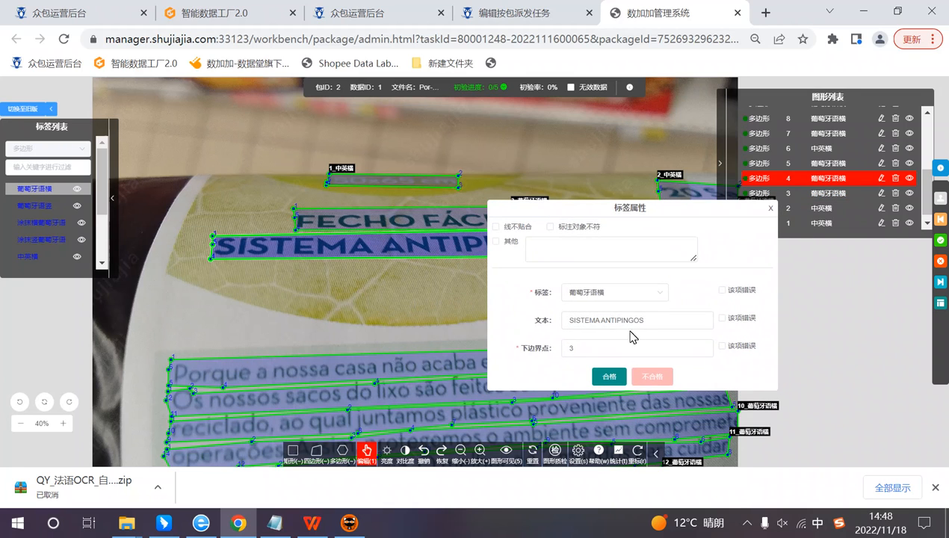
- Append the sample symbols "*+ / , . % $" to polygon 4's text SISTEMA ANTIPINGOS
{"action": "left_click", "coordinate": [645, 321]}
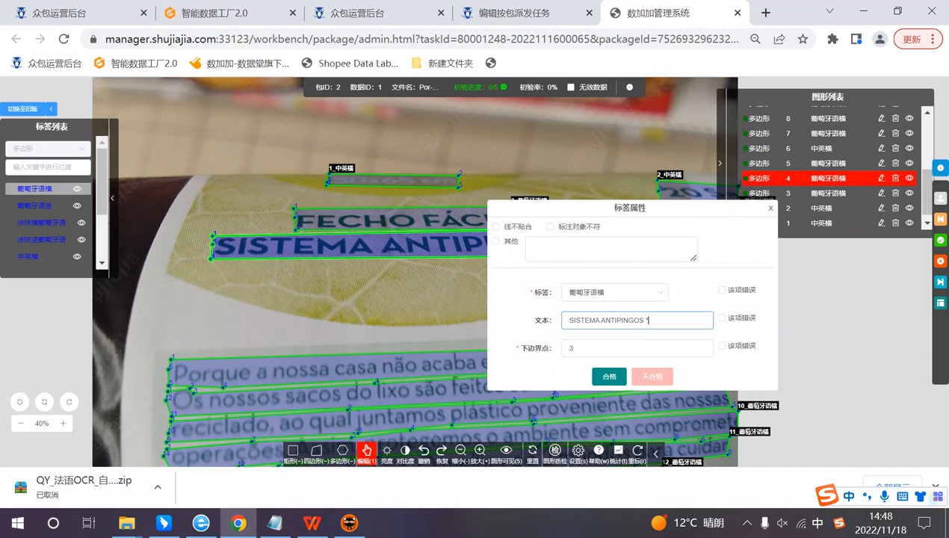
{"action": "type", "text": "+ / ,"}
{"action": "key", "text": "BackSpace"}
{"action": "key", "text": "shift"}
{"action": "type", "text": ", . % $"}
- Remove the sample symbols after SISTEMA ANTIPINGOS and mark polygon 4 as qualified (合格)
{"action": "mouse_move", "coordinate": [646, 321]}
{"action": "left_mouse_down"}
{"action": "mouse_move", "coordinate": [680, 324]}
{"action": "mouse_move", "coordinate": [627, 320]}
{"action": "left_mouse_up"}
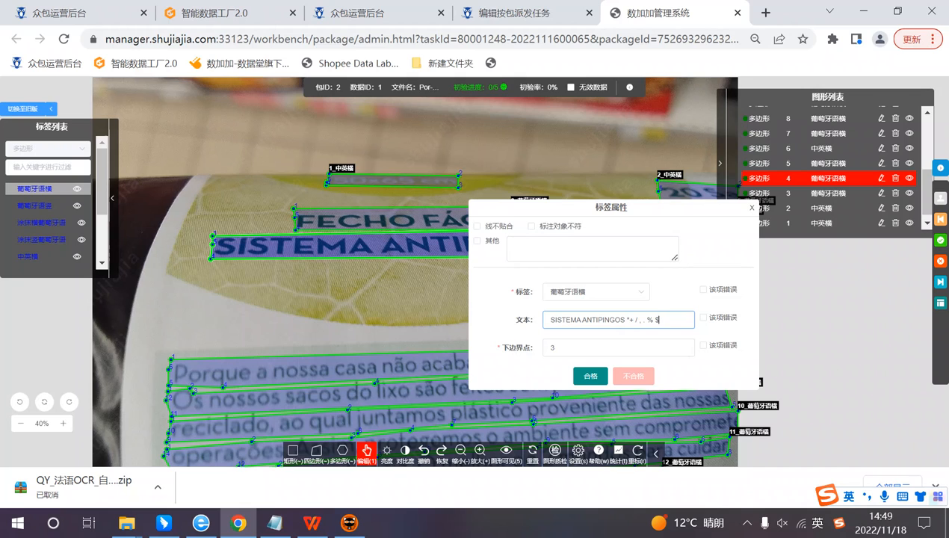
{"action": "key", "text": "BackSpace"}
{"action": "key", "text": "BackSpace"}
{"action": "key", "text": "BackSpace"}
{"action": "key", "text": "BackSpace"}
{"action": "key", "text": "BackSpace"}
{"action": "key", "text": "BackSpace"}
{"action": "key", "text": "BackSpace"}
{"action": "key", "text": "BackSpace"}
{"action": "left_click", "coordinate": [590, 376]}
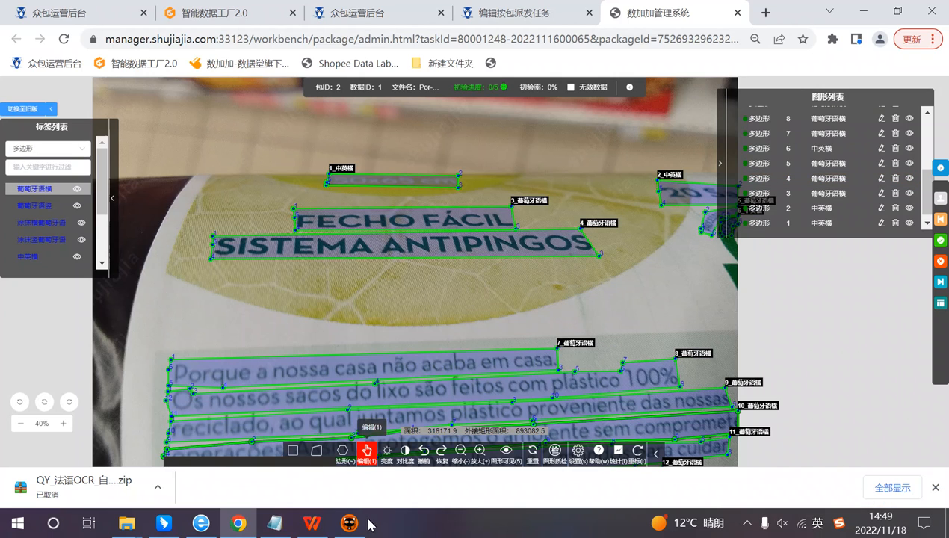
- Switch to the Notepad label list and review the Portuguese-horizontal and Portuguese-vertical entries
{"action": "left_click", "coordinate": [273, 522]}
{"action": "left_click", "coordinate": [536, 157]}
{"action": "left_click", "coordinate": [558, 141]}
{"action": "left_click_drag", "start_coordinate": [578, 126], "coordinate": [464, 111]}
{"action": "left_click", "coordinate": [587, 156]}
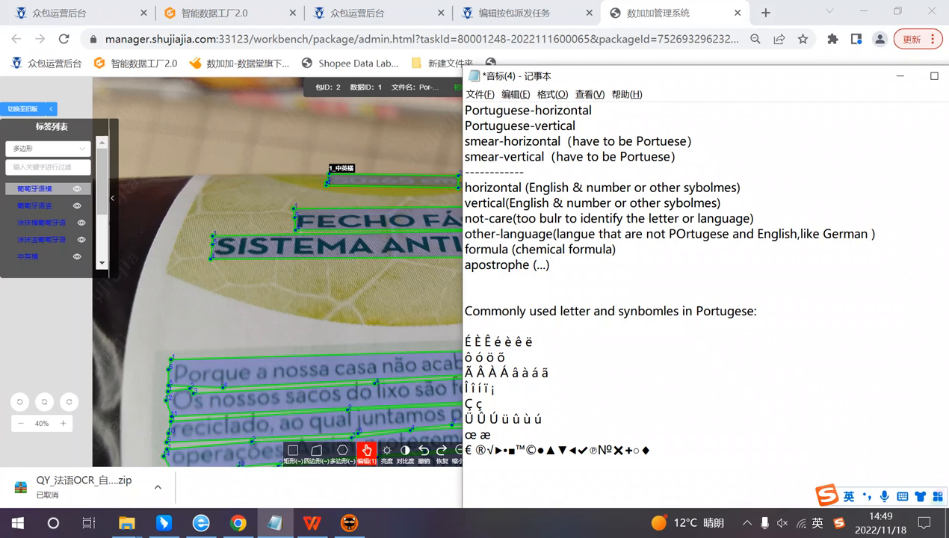
- Examine the smear-horizontal and smear-vertical entries and their "have to be Portuese" condition
{"action": "left_click", "coordinate": [582, 140]}
{"action": "left_click", "coordinate": [501, 141]}
{"action": "left_click_drag", "start_coordinate": [466, 141], "coordinate": [484, 141]}
{"action": "left_click_drag", "start_coordinate": [523, 172], "coordinate": [530, 157]}
{"action": "left_click", "coordinate": [532, 141]}
{"action": "left_click_drag", "start_coordinate": [660, 142], "coordinate": [676, 142]}
- Add the note "*1. reflection 2. cut-off 3. truncation" on a new line below smear-vertical
{"action": "left_click", "coordinate": [683, 156]}
{"action": "key", "text": "Return"}
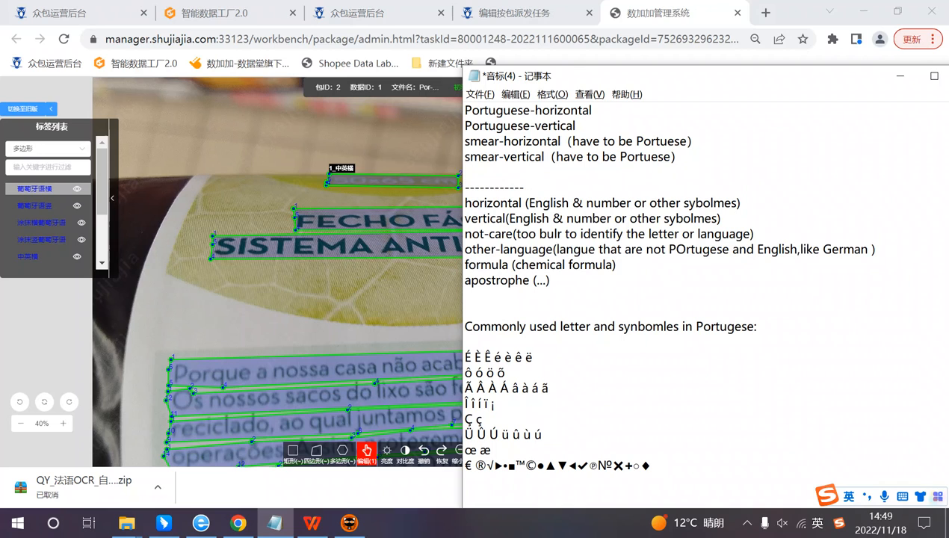
{"action": "type", "text": "*"}
{"action": "type", "text": "1. reflection 2. cut-00f"}
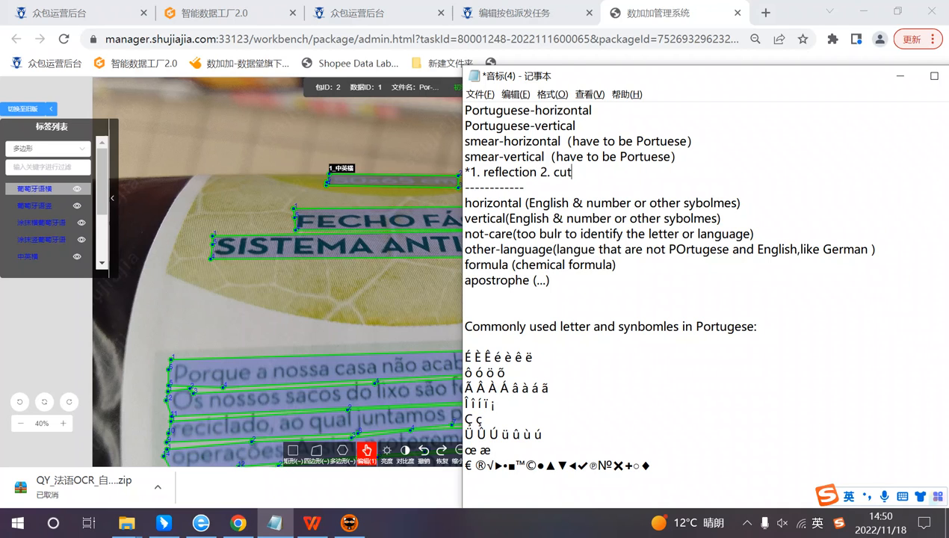
{"action": "key", "text": "BackSpace"}
{"action": "key", "text": "BackSpace"}
{"action": "key", "text": "BackSpace"}
{"action": "type", "text": "off 3. truncation"}
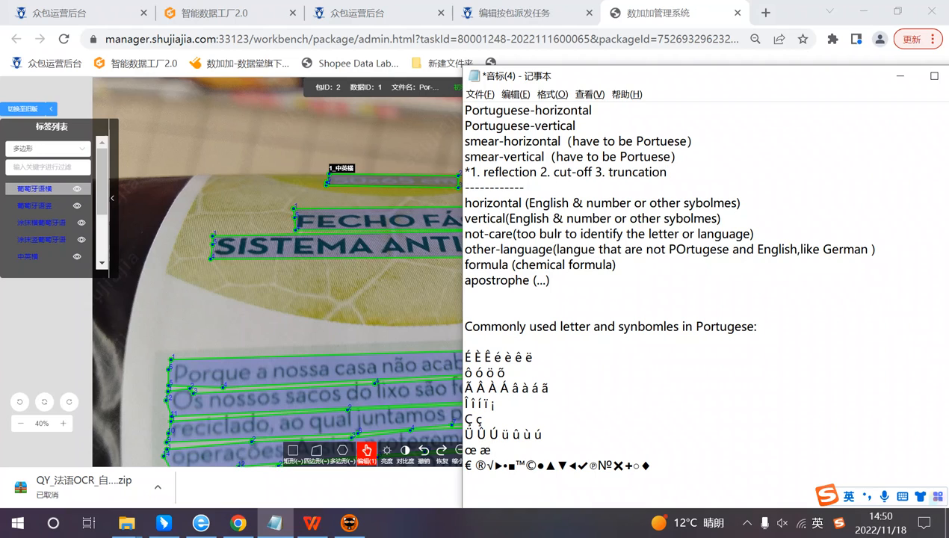
- Return to the annotated package image and examine its text lines at several zoom levels
{"action": "left_click", "coordinate": [381, 294]}
{"action": "scroll", "coordinate": [535, 256], "scroll_direction": "down", "scroll_amount": 2}
{"action": "left_click_drag", "start_coordinate": [544, 188], "coordinate": [556, 123]}
{"action": "scroll", "coordinate": [527, 219], "scroll_direction": "up", "scroll_amount": 3}
{"action": "left_click_drag", "start_coordinate": [527, 219], "coordinate": [521, 277]}
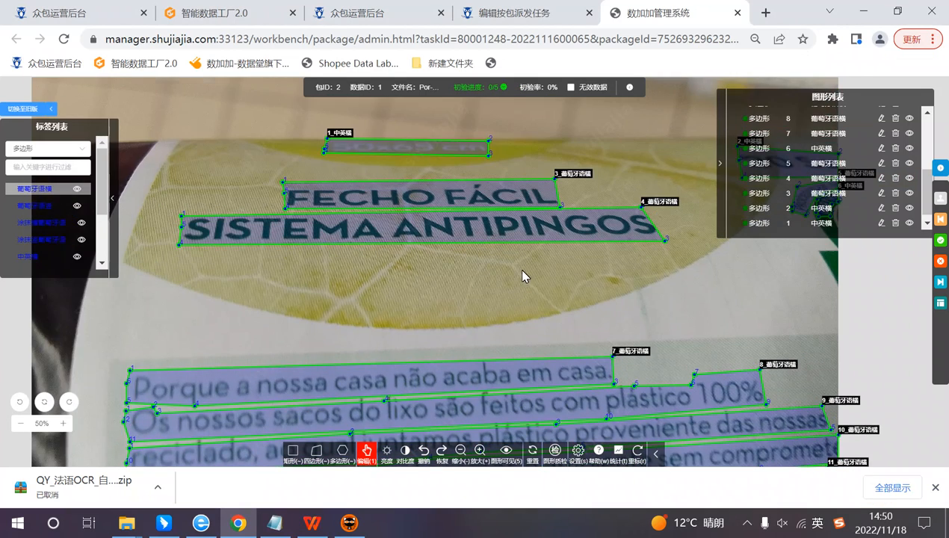
{"action": "scroll", "coordinate": [520, 269], "scroll_direction": "down", "scroll_amount": 1}
{"action": "scroll", "coordinate": [470, 269], "scroll_direction": "down", "scroll_amount": 1}
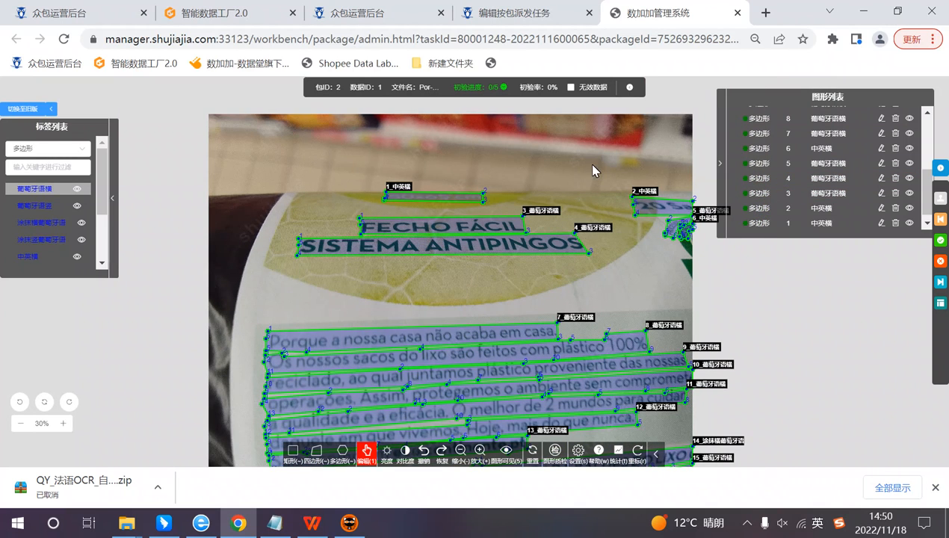
{"action": "mouse_move", "coordinate": [335, 380]}
{"action": "scroll", "coordinate": [400, 262], "scroll_direction": "up", "scroll_amount": 3}
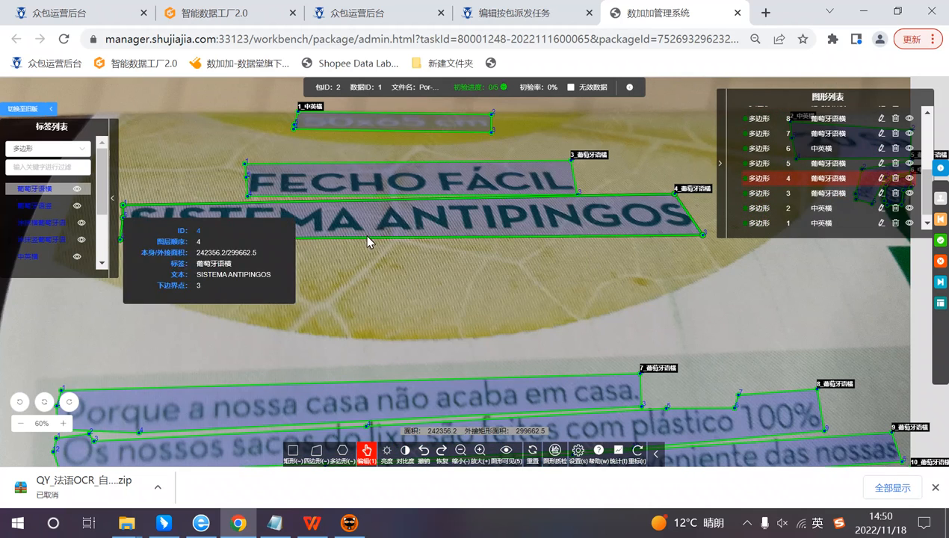
{"action": "scroll", "coordinate": [468, 238], "scroll_direction": "down", "scroll_amount": 1}
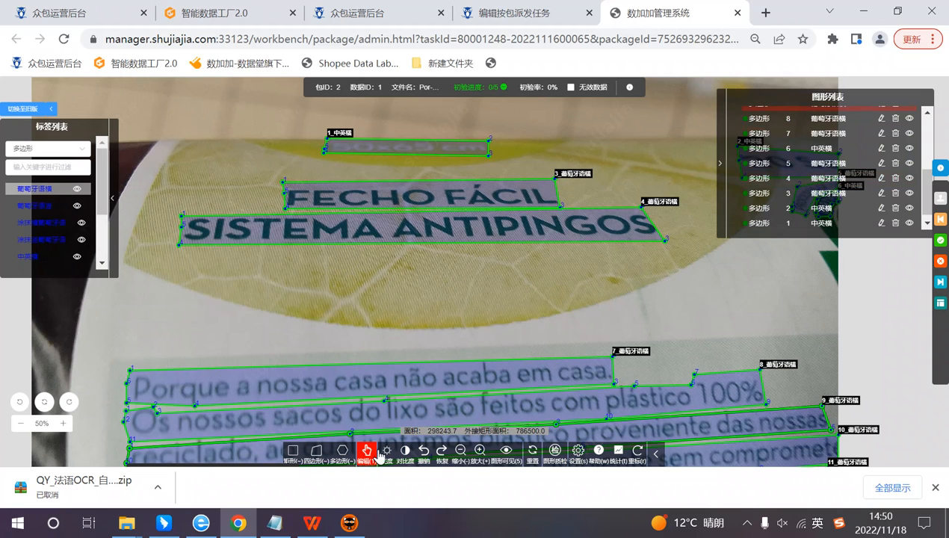
- Compare the reflection note in the Notepad label list with polygon 4's details on the annotated image
{"action": "left_click", "coordinate": [275, 523]}
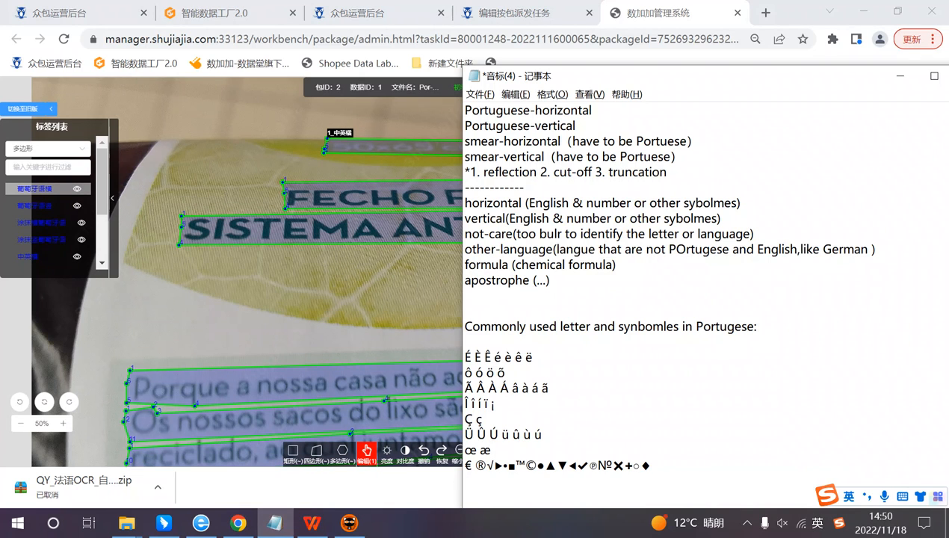
{"action": "left_click_drag", "start_coordinate": [483, 172], "coordinate": [529, 173]}
{"action": "left_click", "coordinate": [535, 203]}
{"action": "left_click", "coordinate": [437, 289]}
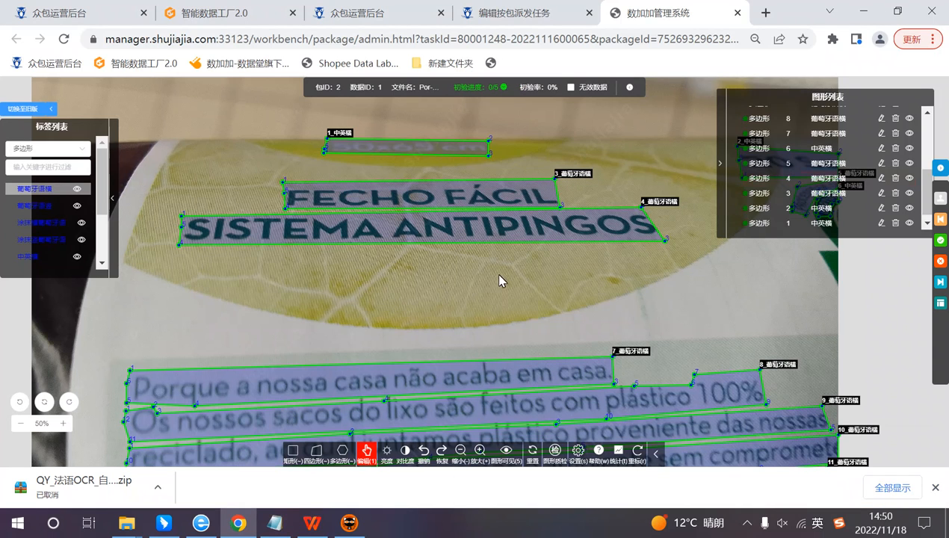
{"action": "mouse_move", "coordinate": [448, 236]}
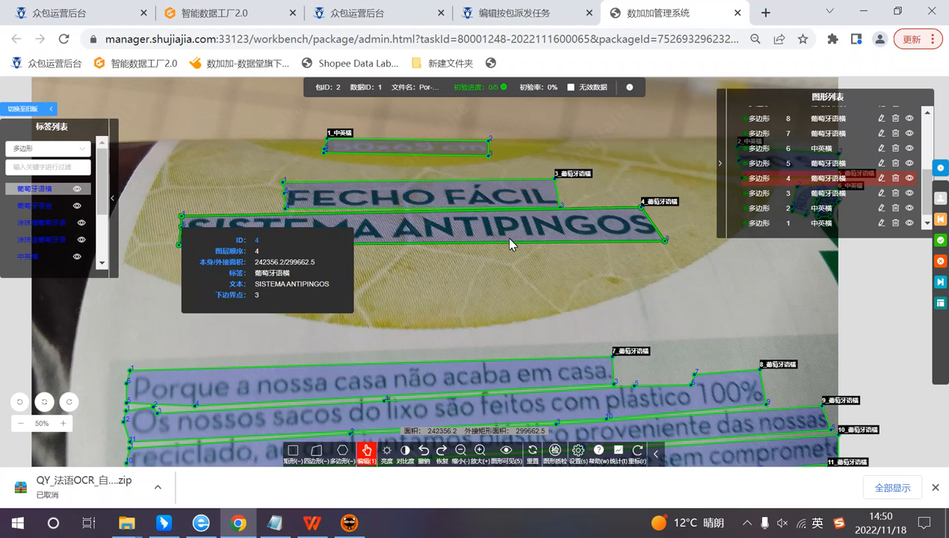
- Add the line "*covered letter <ERR>" below the reflection, cut-off and truncation note in Notepad
{"action": "left_click", "coordinate": [275, 522]}
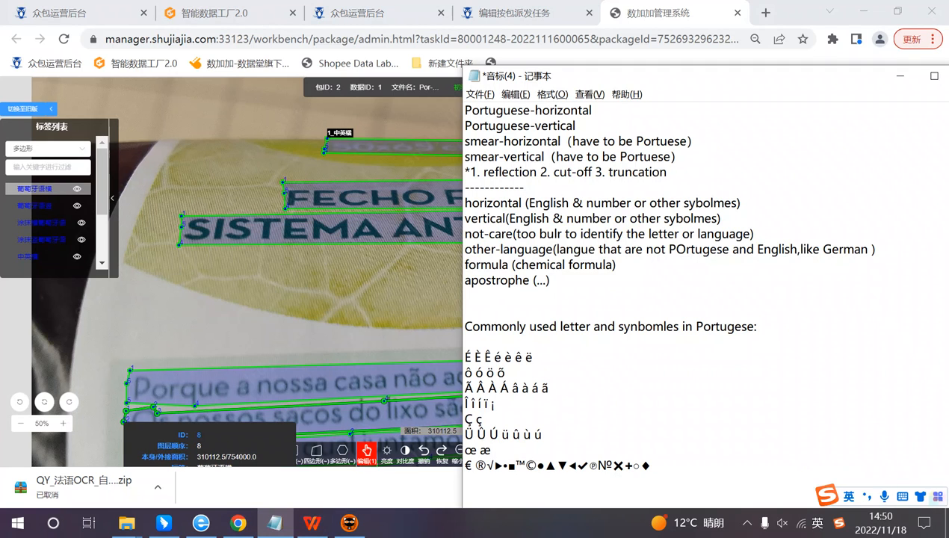
{"action": "key", "text": "Return"}
{"action": "type", "text": "*"}
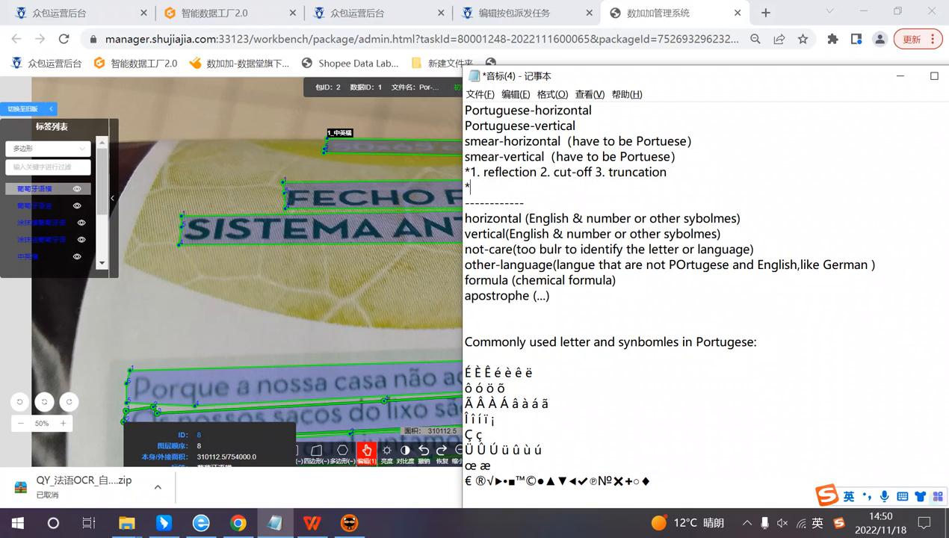
{"action": "type", "text": "covered letter "}
{"action": "type", "text": "<ERR>"}
{"action": "key", "text": "Left"}
{"action": "type", "text": "ERR"}
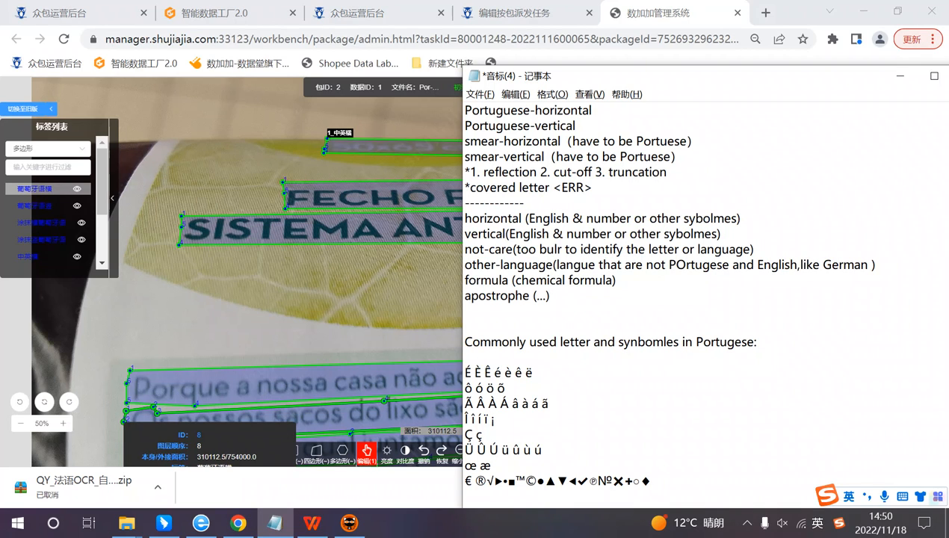
- Try out upper- and lowercase spellings of ERR after the <ERR> tag and delete them again
{"action": "key", "text": "Down"}
{"action": "left_click_drag", "start_coordinate": [549, 187], "coordinate": [592, 188]}
{"action": "left_click", "coordinate": [593, 187]}
{"action": "type", "text": "err Rrr"}
{"action": "key", "text": "BackSpace"}
{"action": "key", "text": "BackSpace"}
{"action": "key", "text": "BackSpace"}
{"action": "type", "text": "Err"}
{"action": "left_click_drag", "start_coordinate": [596, 187], "coordinate": [627, 188]}
{"action": "left_click", "coordinate": [677, 217]}
{"action": "key", "text": "BackSpace"}
{"action": "left_click_drag", "start_coordinate": [553, 188], "coordinate": [592, 187]}
{"action": "left_click", "coordinate": [593, 188]}
{"action": "type", "text": "ERR"}
{"action": "key", "text": "BackSpace"}
{"action": "key", "text": "BackSpace"}
{"action": "key", "text": "BackSpace"}
- Add the example line "*SISTE<ERR>" below the covered letter note in Notepad, using polygon 4's text as reference
{"action": "key", "text": "Return"}
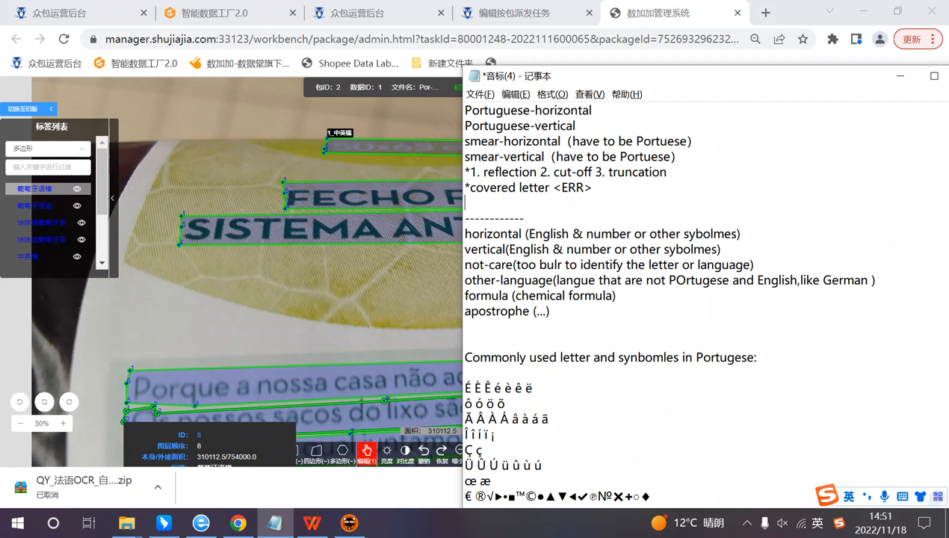
{"action": "left_click_drag", "start_coordinate": [690, 76], "coordinate": [838, 77]}
{"action": "mouse_move", "coordinate": [296, 238]}
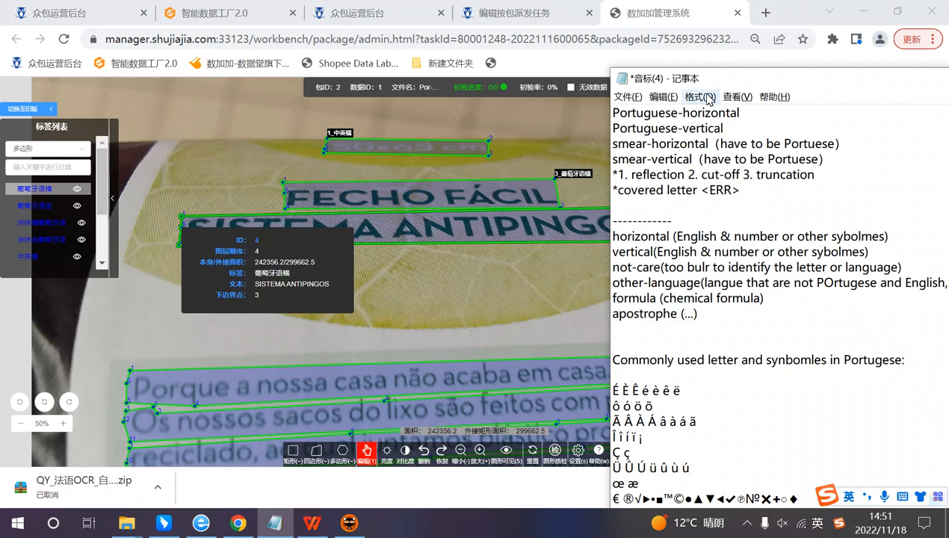
{"action": "left_click_drag", "start_coordinate": [722, 78], "coordinate": [700, 61]}
{"action": "type", "text": "*"}
{"action": "type", "text": "SS"}
{"action": "key", "text": "BackSpace"}
{"action": "type", "text": "I"}
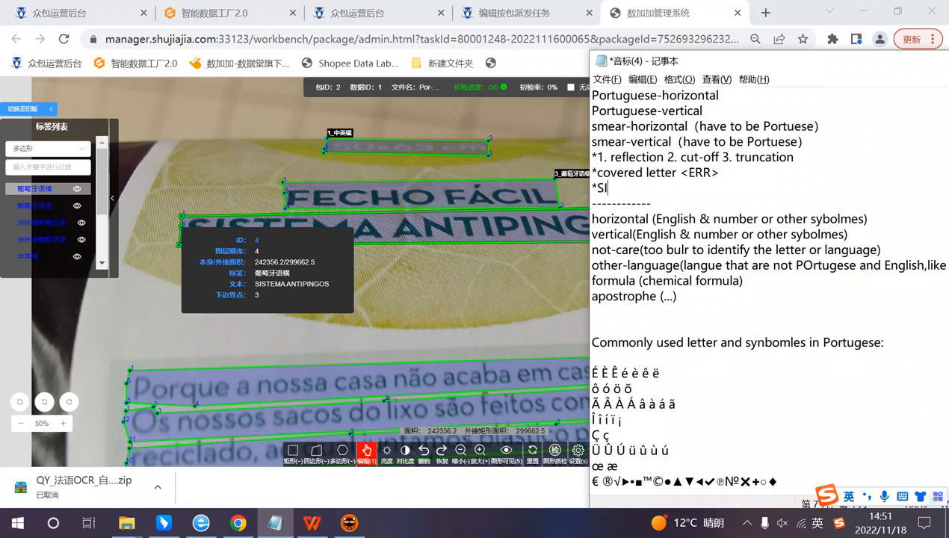
{"action": "type", "text": "STE"}
{"action": "type", "text": "MA"}
{"action": "key", "text": "shift"}
{"action": "key", "text": "BackSpace"}
{"action": "key", "text": "BackSpace"}
{"action": "key", "text": "shift"}
{"action": "type", "text": "<>"}
{"action": "type", "text": "ERR"}
- Extend the covered letter example with " ANTIPIN<ERR>"
{"action": "type", "text": " ANIT"}
{"action": "key", "text": "BackSpace"}
{"action": "key", "text": "BackSpace"}
{"action": "type", "text": "TIPIN"}
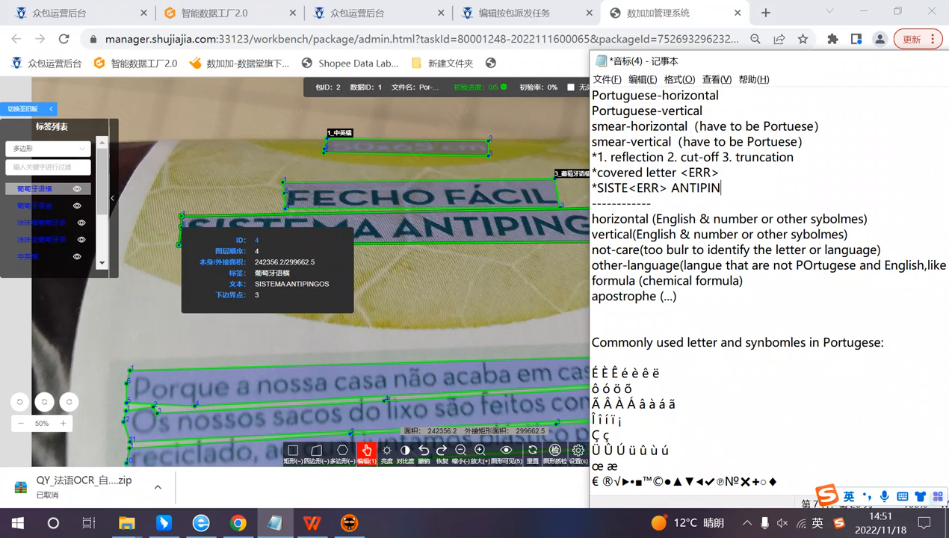
{"action": "key", "text": "shift"}
{"action": "key", "text": "shift"}
{"action": "type", "text": "<ERR>"}
- Compare the <ERR> example line in the notes with polygon 4 and its transcription on the image
{"action": "left_click", "coordinate": [705, 218]}
{"action": "left_click_drag", "start_coordinate": [710, 188], "coordinate": [752, 188]}
{"action": "left_click", "coordinate": [783, 218]}
{"action": "left_click_drag", "start_coordinate": [691, 60], "coordinate": [769, 44]}
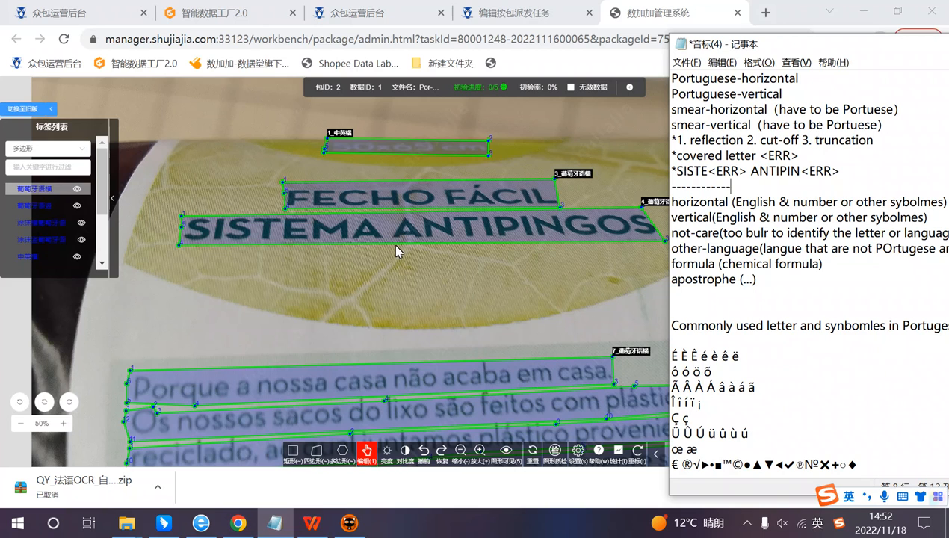
{"action": "mouse_move", "coordinate": [402, 236]}
{"action": "left_click", "coordinate": [707, 172]}
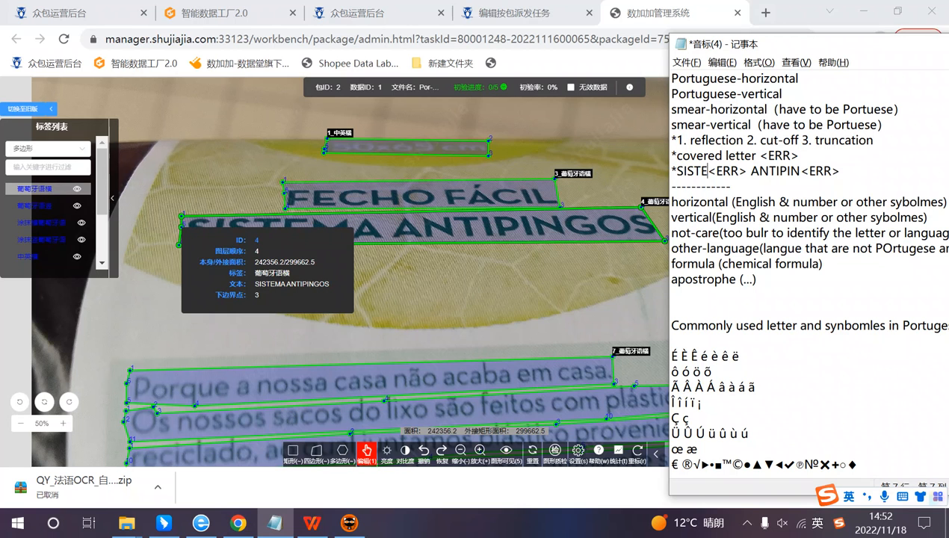
{"action": "left_click_drag", "start_coordinate": [829, 46], "coordinate": [723, 39]}
- Return to the annotated image and examine the paragraph text lines and their polygon details down to the image's lower edge
{"action": "left_click", "coordinate": [565, 308]}
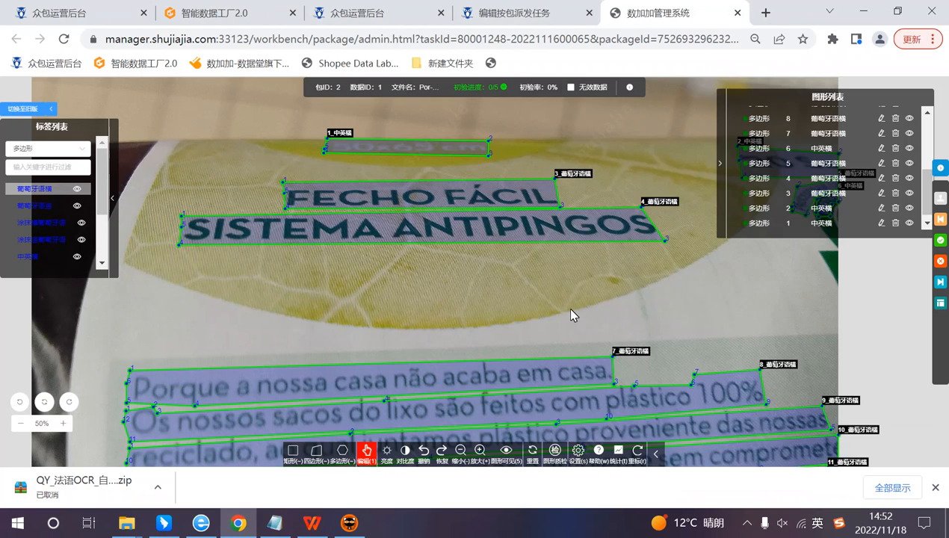
{"action": "left_click_drag", "start_coordinate": [569, 311], "coordinate": [533, 172]}
{"action": "left_click_drag", "start_coordinate": [593, 318], "coordinate": [623, 167]}
{"action": "left_click_drag", "start_coordinate": [492, 233], "coordinate": [487, 286]}
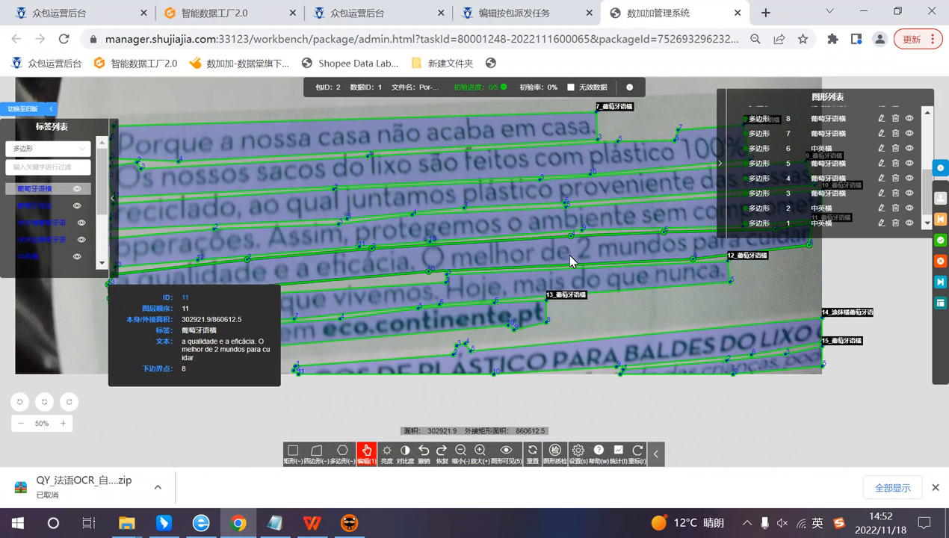
{"action": "left_click_drag", "start_coordinate": [553, 258], "coordinate": [562, 306]}
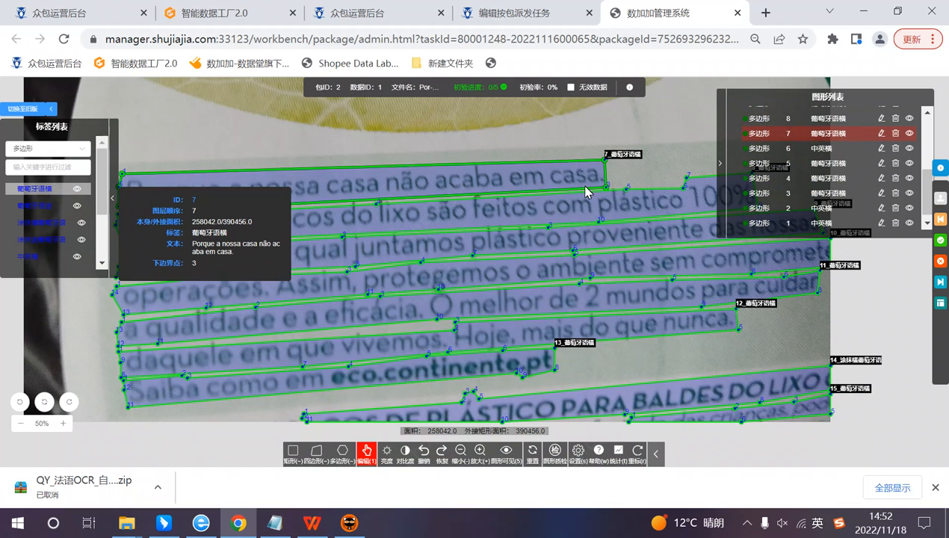
{"action": "left_click_drag", "start_coordinate": [585, 185], "coordinate": [545, 185]}
{"action": "scroll", "coordinate": [573, 271], "scroll_direction": "down", "scroll_amount": 1}
{"action": "left_click_drag", "start_coordinate": [529, 218], "coordinate": [526, 344]}
{"action": "left_click_drag", "start_coordinate": [405, 164], "coordinate": [335, 149]}
{"action": "left_click_drag", "start_coordinate": [493, 260], "coordinate": [505, 164]}
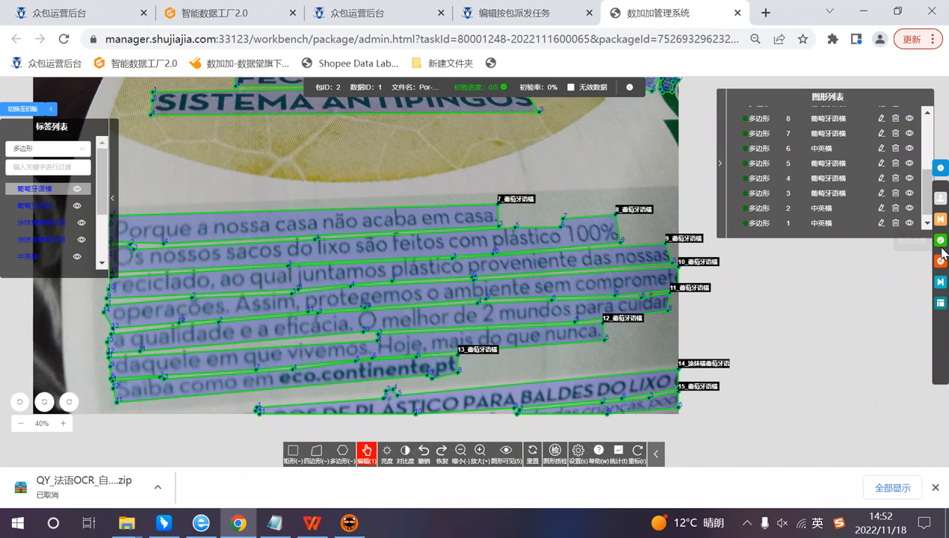
- View the package's image sequence, close it and bring the lowest text lines into view
{"action": "left_click", "coordinate": [500, 88]}
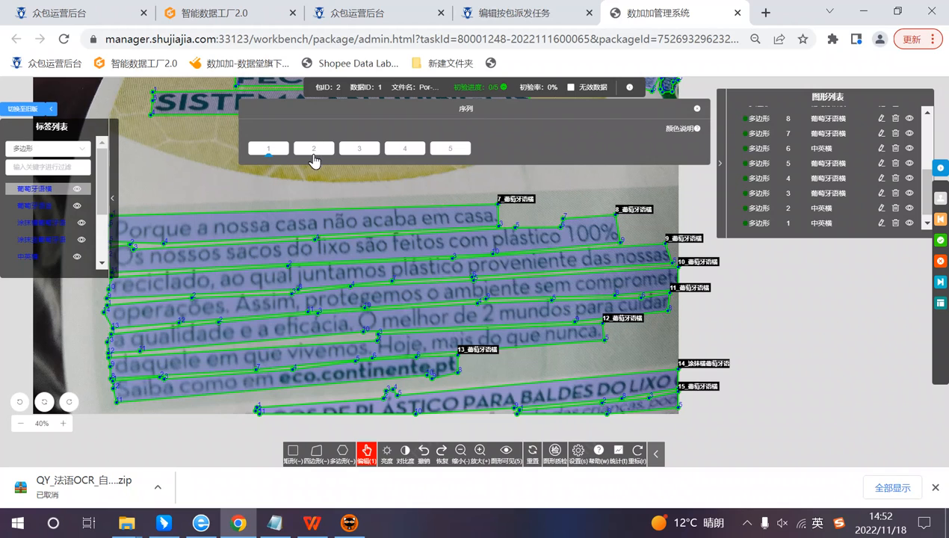
{"action": "left_click", "coordinate": [696, 108]}
{"action": "scroll", "coordinate": [626, 353], "scroll_direction": "down", "scroll_amount": 3}
{"action": "left_click_drag", "start_coordinate": [626, 348], "coordinate": [631, 332]}
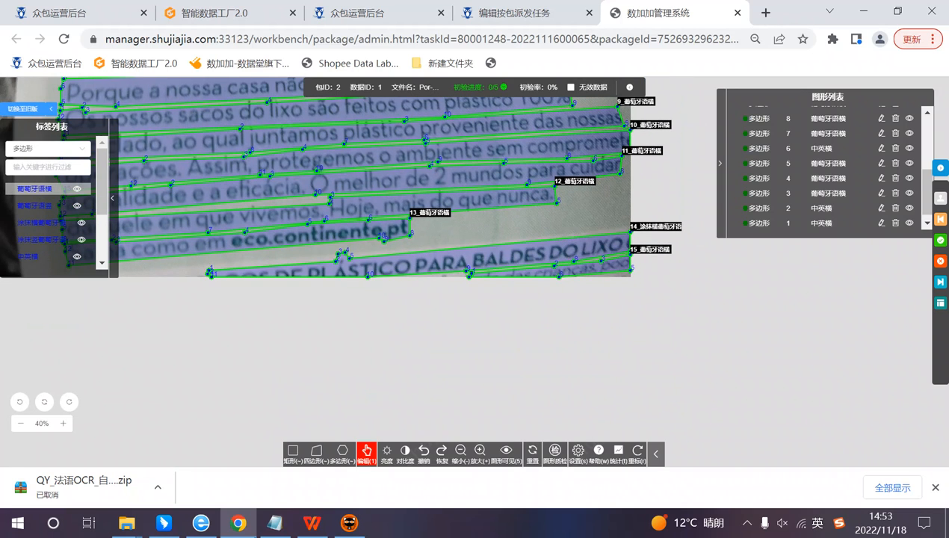
- Compare the reflection, cut-off and truncation note with polygon 14's smear label and text on the image
{"action": "left_click", "coordinate": [275, 522]}
{"action": "left_click", "coordinate": [598, 125]}
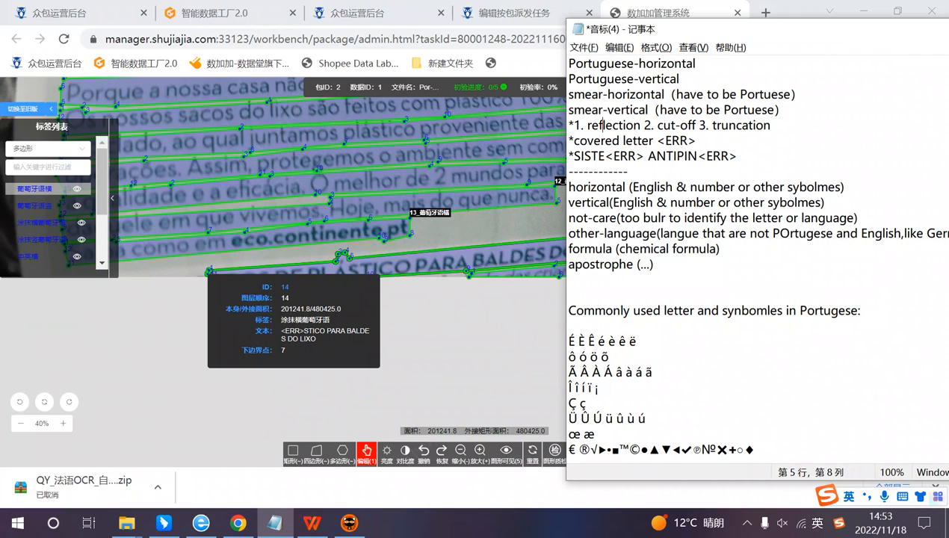
{"action": "left_click", "coordinate": [655, 125]}
{"action": "double_click", "coordinate": [673, 125]}
{"action": "left_click", "coordinate": [696, 203]}
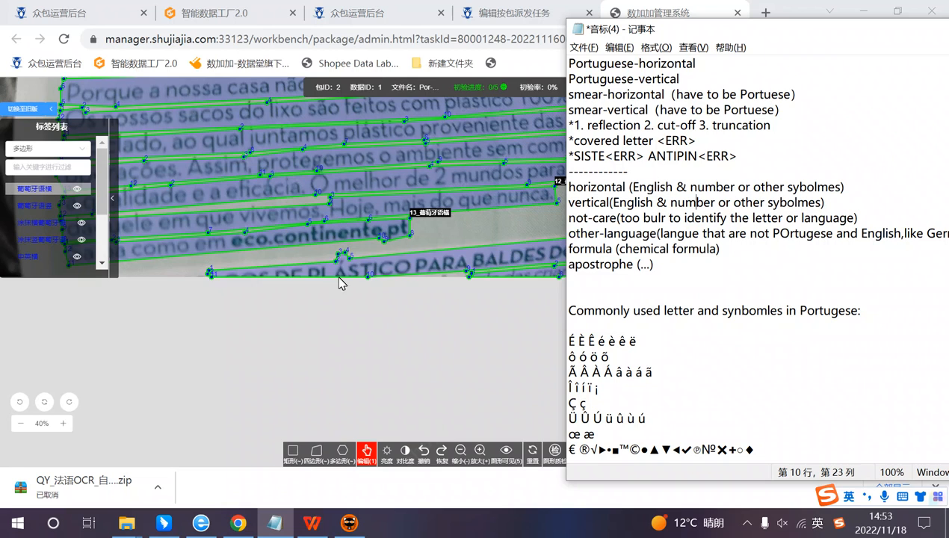
{"action": "left_click_drag", "start_coordinate": [403, 312], "coordinate": [344, 300]}
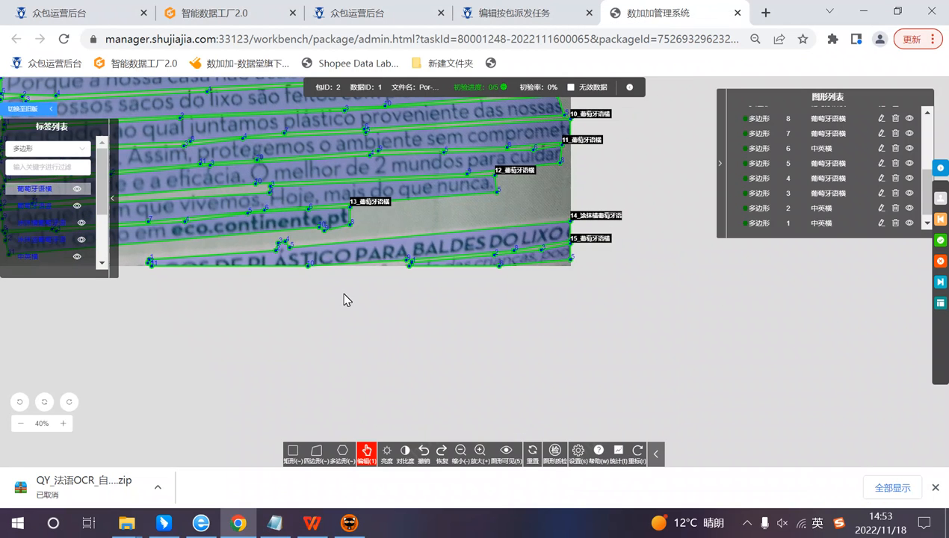
{"action": "left_click_drag", "start_coordinate": [262, 252], "coordinate": [333, 248]}
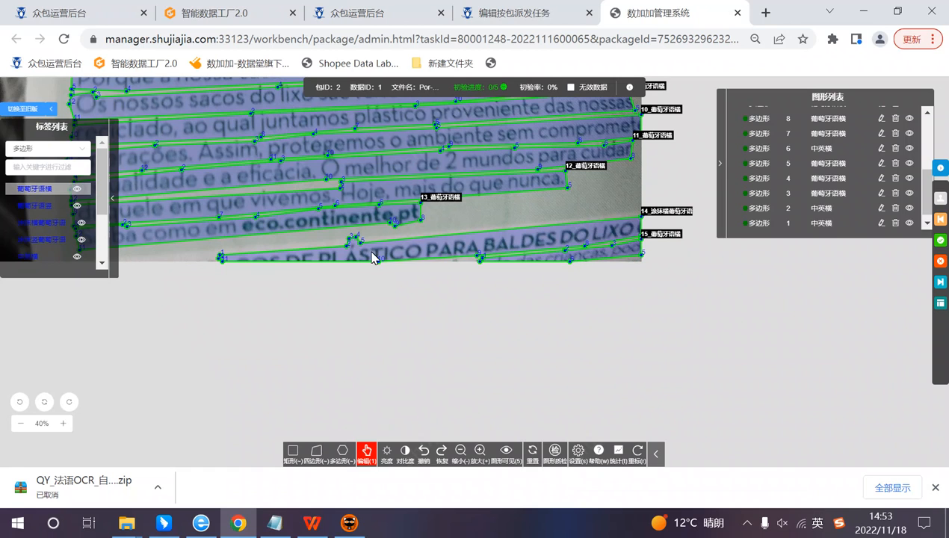
{"action": "mouse_move", "coordinate": [363, 257]}
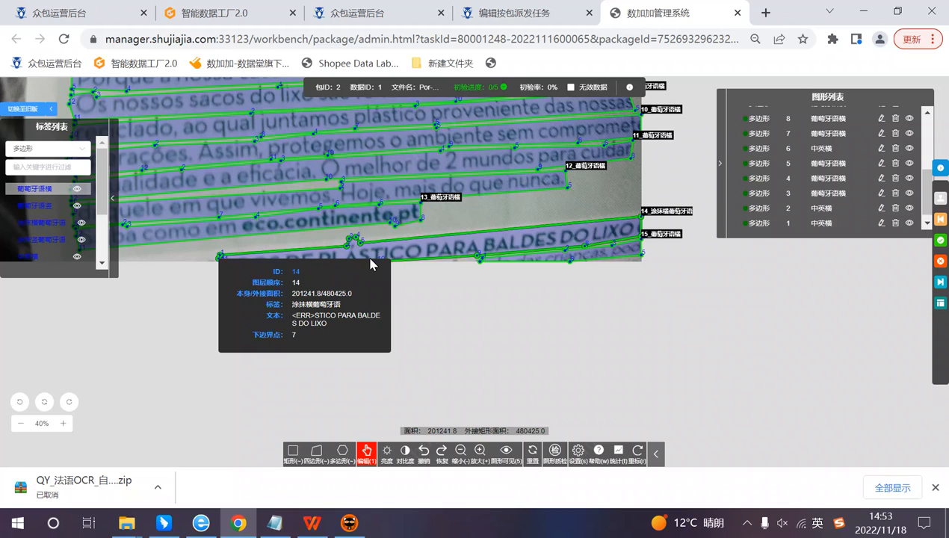
- Append "<ERR>" to the end of polygon 14's text and mark its attributes as qualified (合格)
{"action": "double_click", "coordinate": [370, 263]}
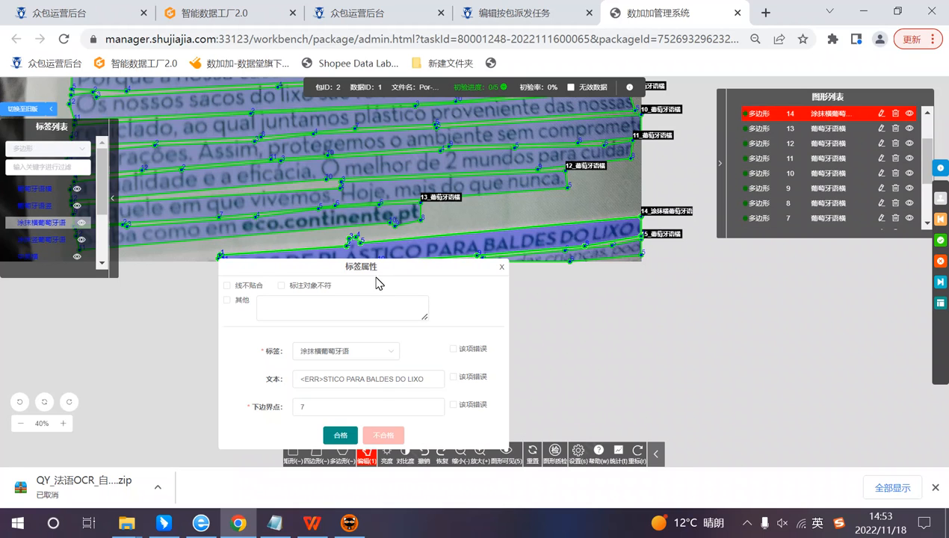
{"action": "left_click", "coordinate": [295, 379]}
{"action": "key", "text": "shift"}
{"action": "type", "text": "》"}
{"action": "key", "text": "shift"}
{"action": "type", "text": "<>"}
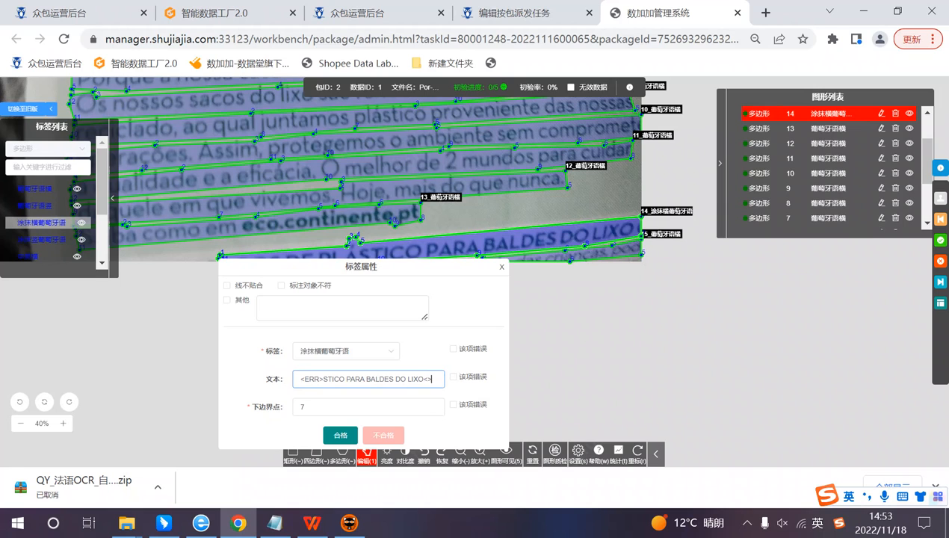
{"action": "type", "text": "ERR"}
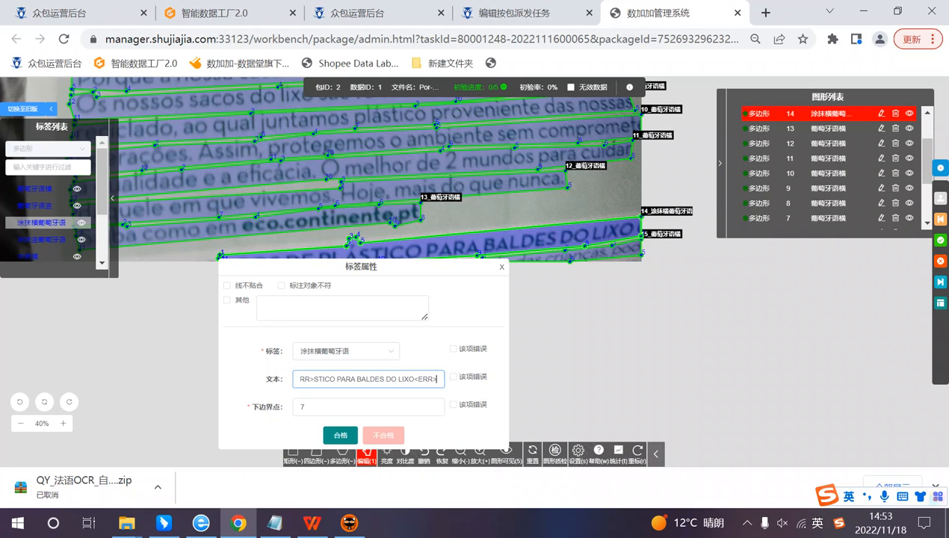
{"action": "left_click", "coordinate": [341, 435]}
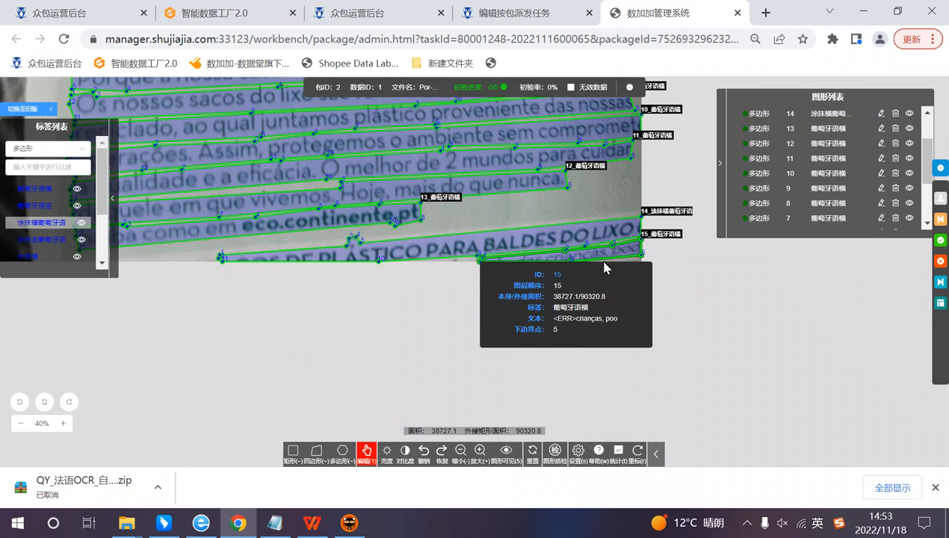
- Submit the first image as passed, show the package sequence and inspect the second image's text lines
{"action": "left_click", "coordinate": [939, 240]}
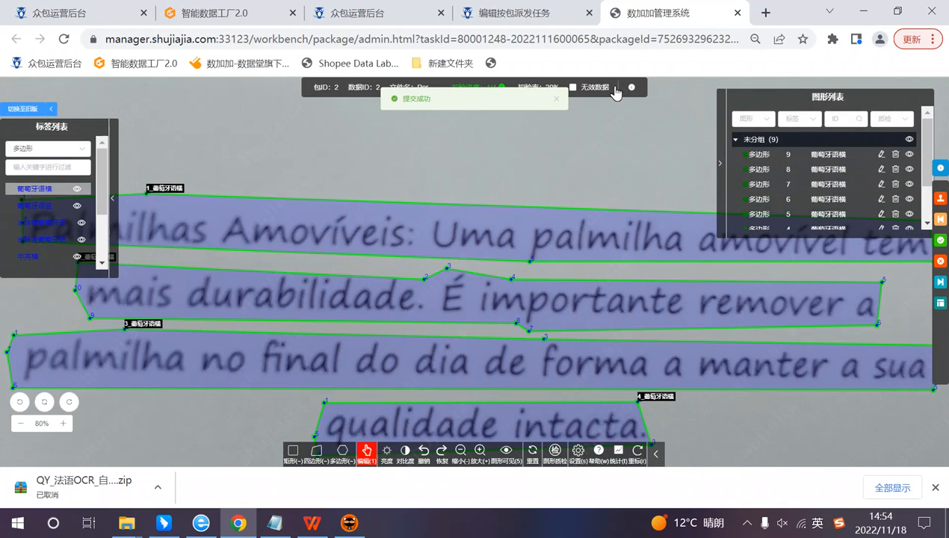
{"action": "left_click", "coordinate": [555, 102]}
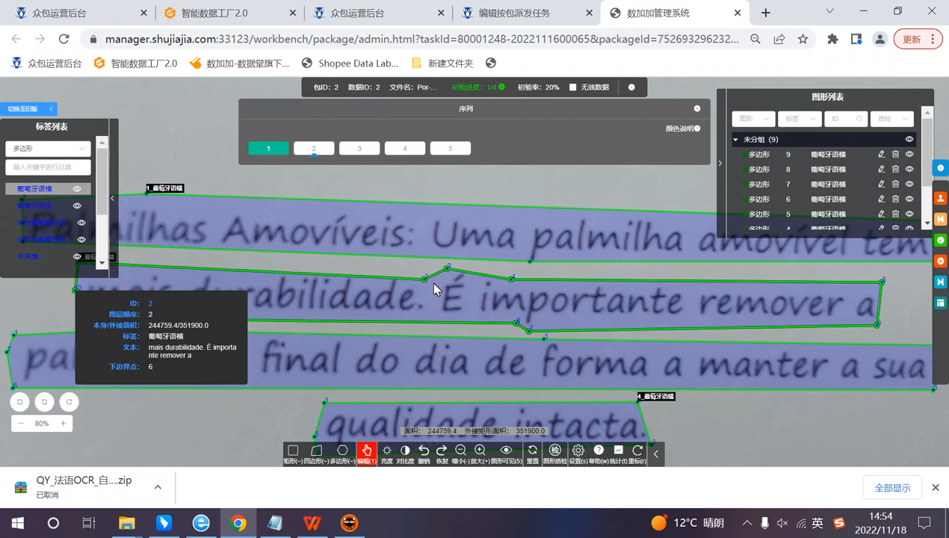
{"action": "scroll", "coordinate": [633, 351], "scroll_direction": "down", "scroll_amount": 1}
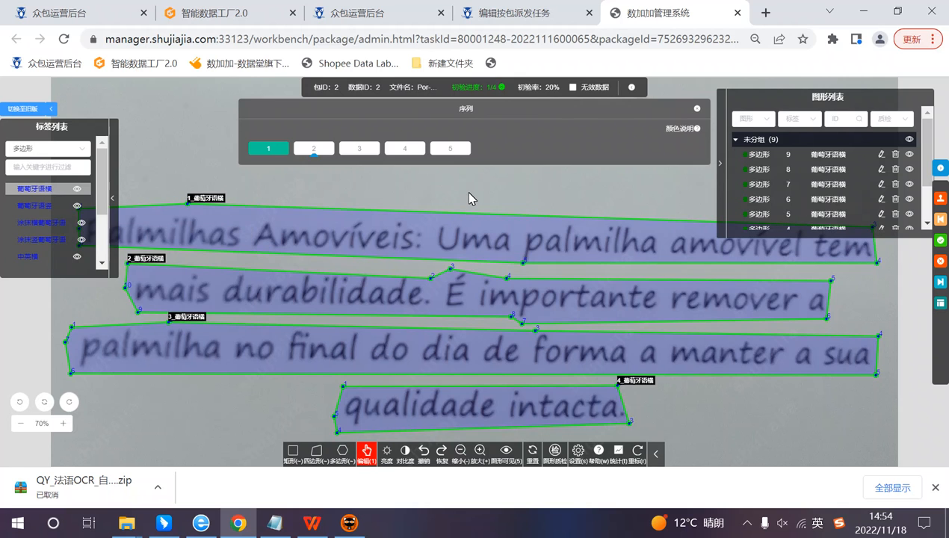
{"action": "scroll", "coordinate": [458, 224], "scroll_direction": "down", "scroll_amount": 1}
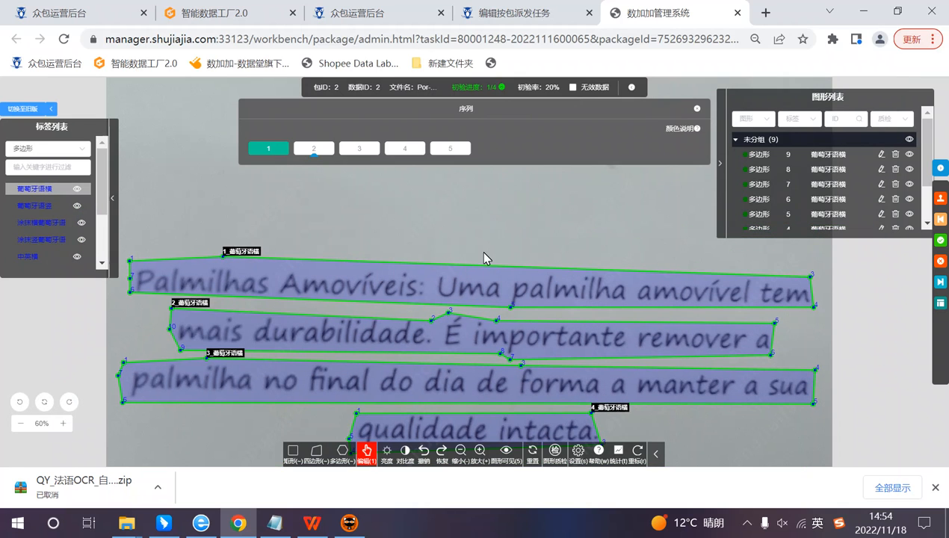
{"action": "scroll", "coordinate": [541, 333], "scroll_direction": "down", "scroll_amount": 3}
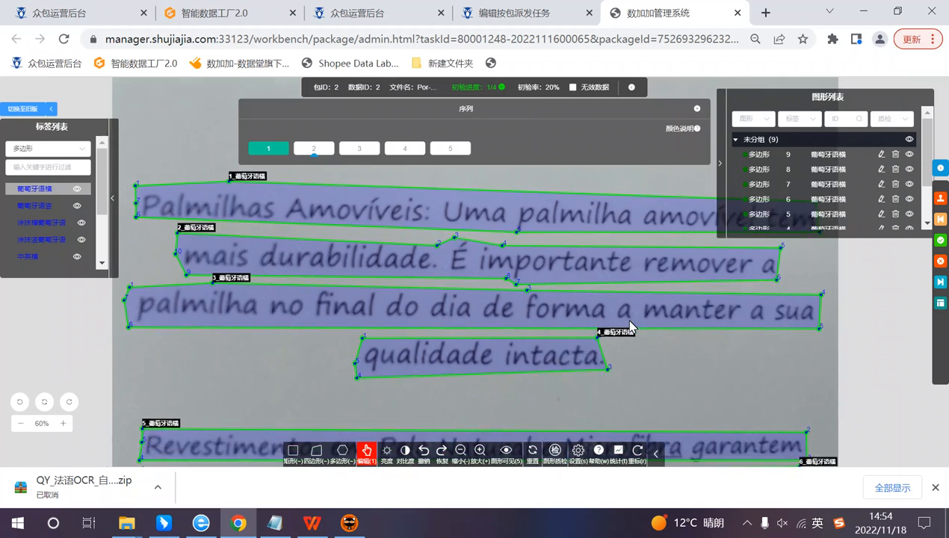
{"action": "scroll", "coordinate": [635, 310], "scroll_direction": "up", "scroll_amount": 1}
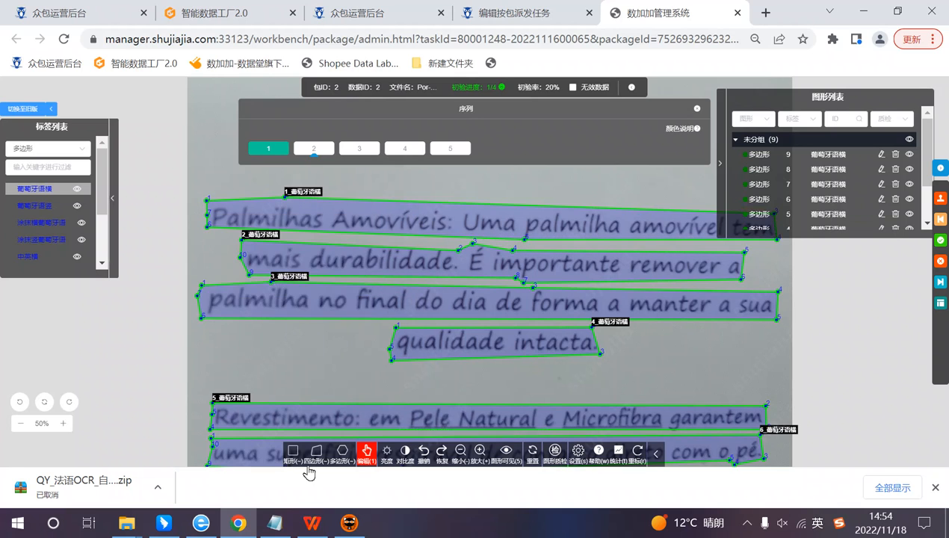
- Review the commonly used Portuguese letters in the Notepad notes and compare them with the second image's text lines
{"action": "left_click", "coordinate": [275, 523]}
{"action": "left_click_drag", "start_coordinate": [724, 36], "coordinate": [521, 28]}
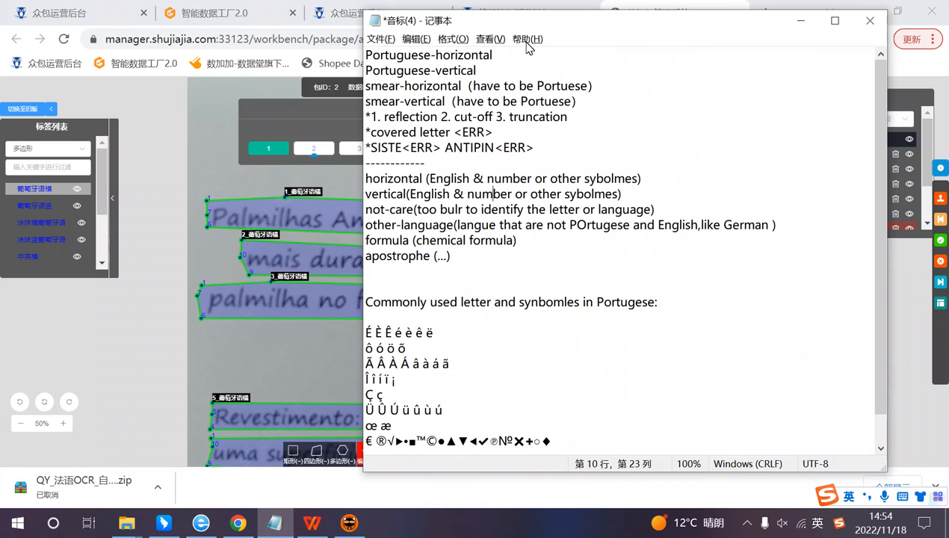
{"action": "scroll", "coordinate": [490, 163], "scroll_direction": "down", "scroll_amount": 1}
{"action": "left_click_drag", "start_coordinate": [443, 379], "coordinate": [201, 299]}
{"action": "left_click", "coordinate": [383, 363]}
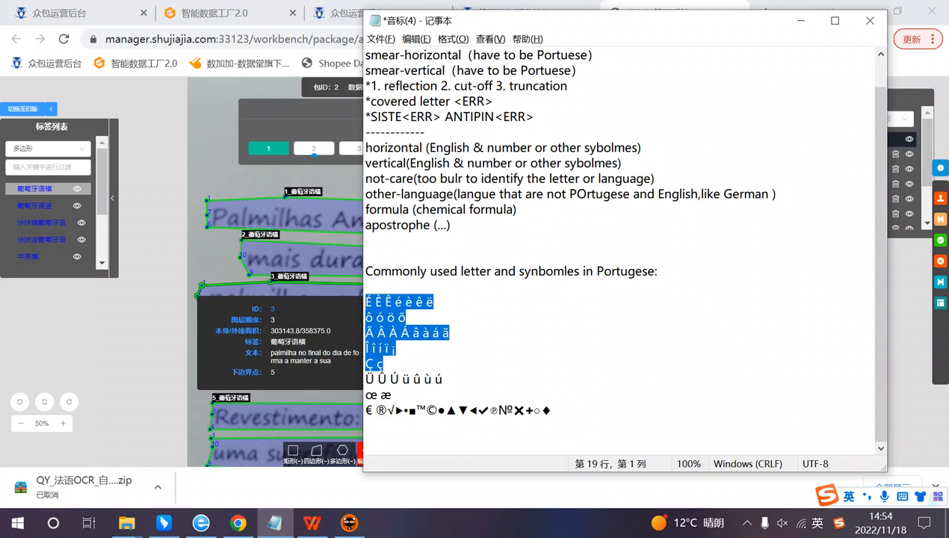
{"action": "left_click", "coordinate": [450, 332]}
{"action": "left_click_drag", "start_coordinate": [365, 301], "coordinate": [394, 302]}
{"action": "left_click", "coordinate": [406, 318]}
{"action": "left_click", "coordinate": [435, 301]}
{"action": "left_click", "coordinate": [443, 333]}
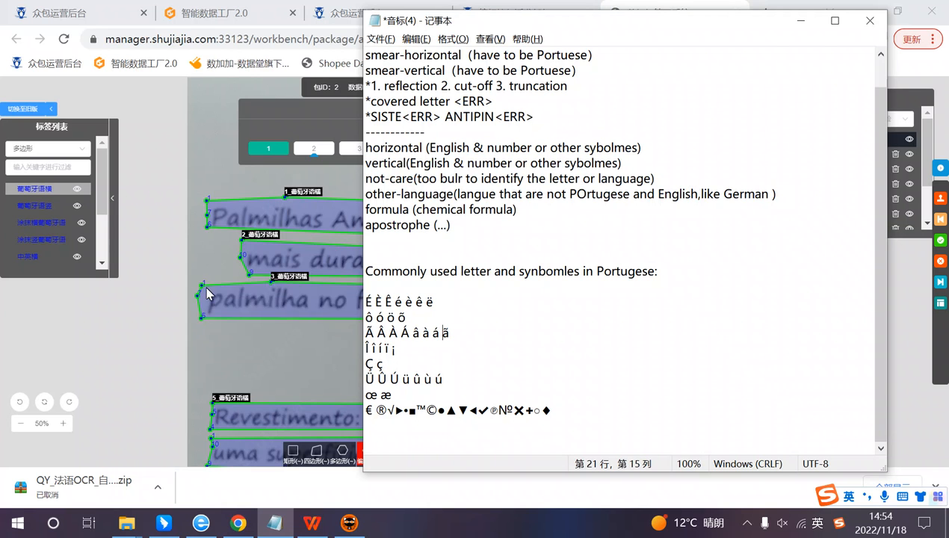
{"action": "left_click", "coordinate": [174, 314]}
{"action": "left_click_drag", "start_coordinate": [777, 354], "coordinate": [741, 219]}
{"action": "mouse_move", "coordinate": [659, 385]}
{"action": "left_mouse_down"}
{"action": "mouse_move", "coordinate": [659, 248]}
{"action": "mouse_move", "coordinate": [671, 381]}
{"action": "left_mouse_up"}
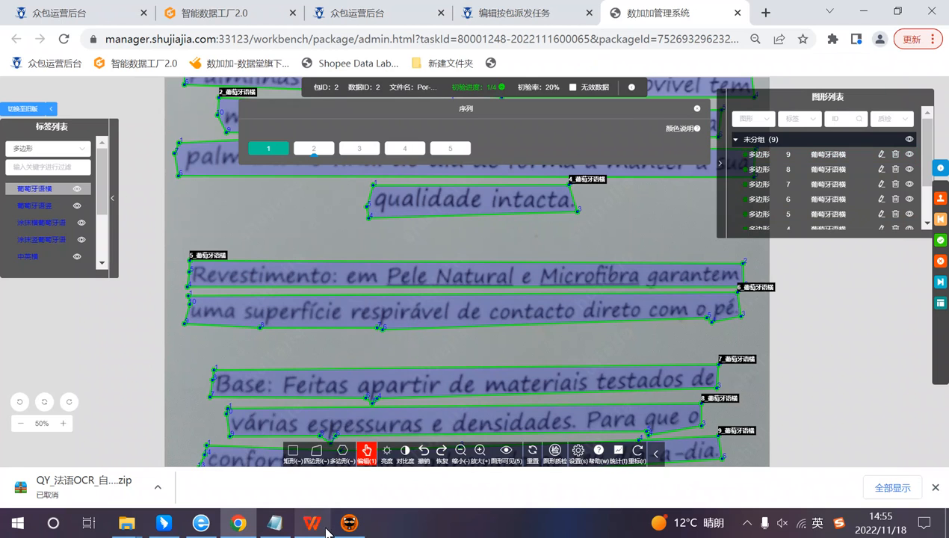
- Highlight the label notes from horizontal to apostrophe in Notepad and show them beside the second image's text lines
{"action": "left_click", "coordinate": [275, 523]}
{"action": "key", "text": "shift+Home"}
{"action": "key", "text": "shift+Up"}
{"action": "key", "text": "shift+Up"}
{"action": "key", "text": "shift+Up"}
{"action": "key", "text": "shift+Up"}
{"action": "key", "text": "shift+Up"}
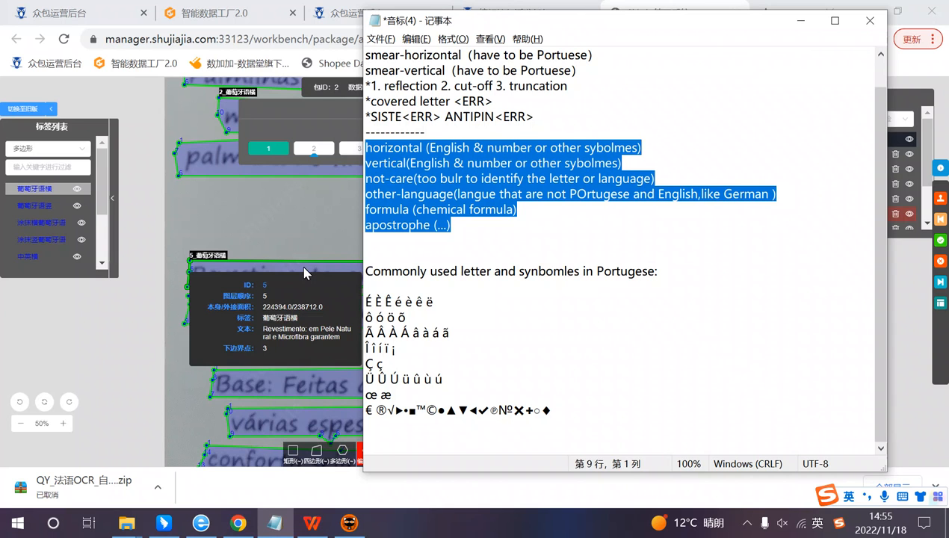
{"action": "scroll", "coordinate": [301, 265], "scroll_direction": "down", "scroll_amount": 2}
{"action": "left_click_drag", "start_coordinate": [521, 24], "coordinate": [750, 30]}
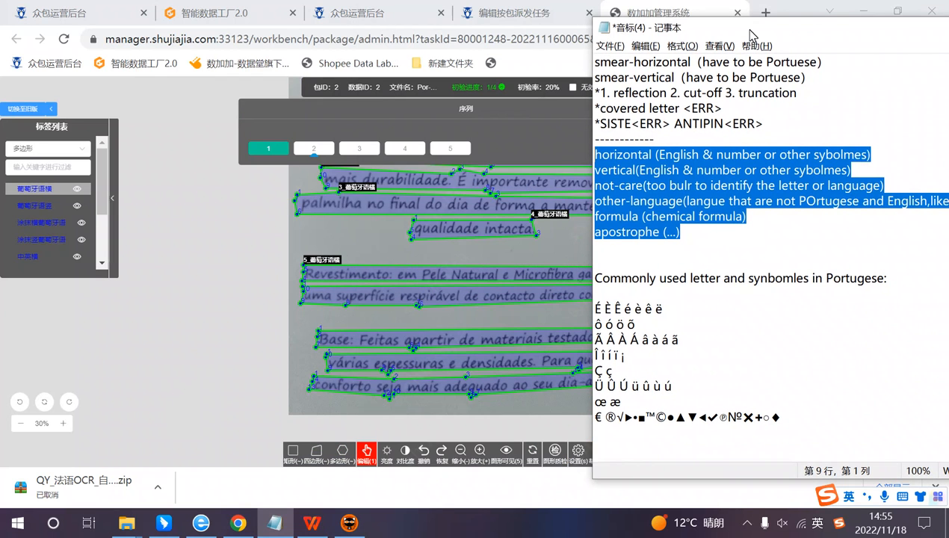
{"action": "scroll", "coordinate": [482, 263], "scroll_direction": "up", "scroll_amount": 1}
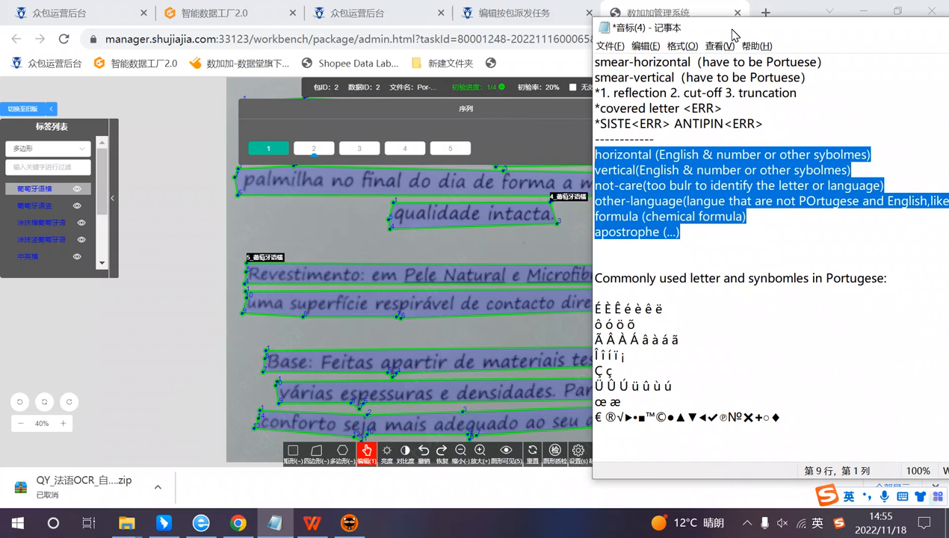
- Go through the horizontal, vertical and other-language label definitions in the Notepad list
{"action": "left_click_drag", "start_coordinate": [718, 33], "coordinate": [681, 29]}
{"action": "left_click", "coordinate": [655, 241]}
{"action": "left_click_drag", "start_coordinate": [571, 149], "coordinate": [635, 149]}
{"action": "left_click", "coordinate": [640, 195]}
{"action": "left_click", "coordinate": [597, 164]}
{"action": "left_click_drag", "start_coordinate": [631, 195], "coordinate": [557, 149]}
{"action": "left_click", "coordinate": [595, 164]}
{"action": "left_click", "coordinate": [703, 195]}
{"action": "left_click_drag", "start_coordinate": [616, 164], "coordinate": [669, 165]}
{"action": "left_click", "coordinate": [676, 195]}
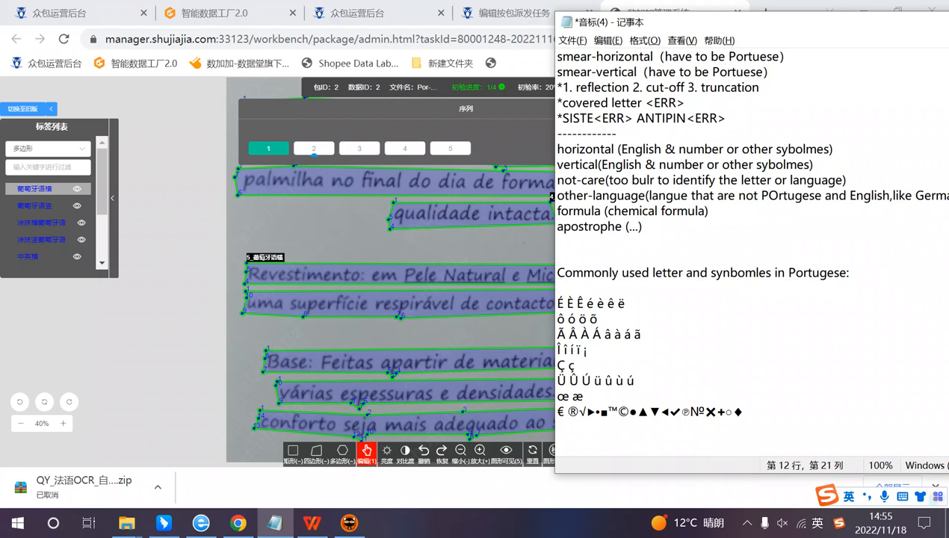
- Highlight the vertical label's definition and the Portuguese-horizontal and smear-horizontal entries in the notes to compare the label categories
{"action": "left_click_drag", "start_coordinate": [816, 164], "coordinate": [668, 164]}
{"action": "left_click", "coordinate": [668, 257]}
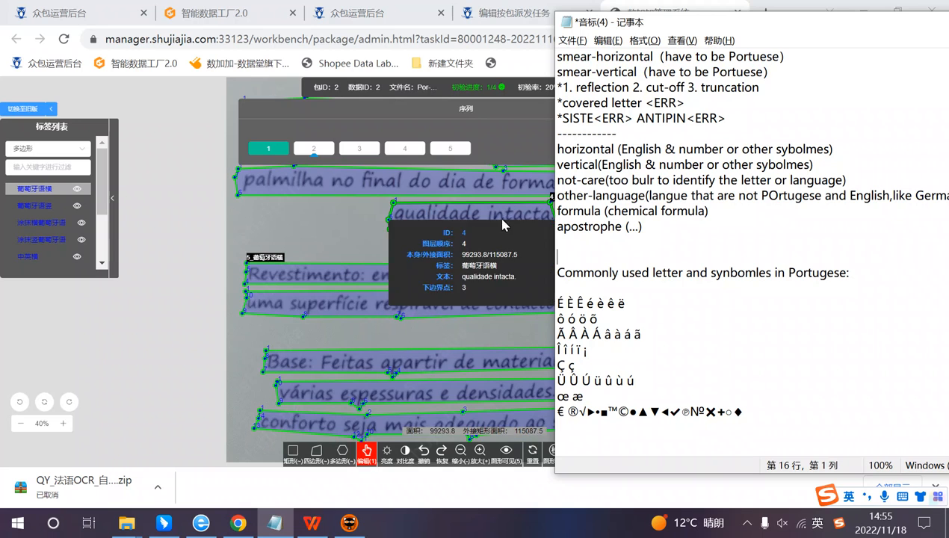
{"action": "mouse_move", "coordinate": [463, 306]}
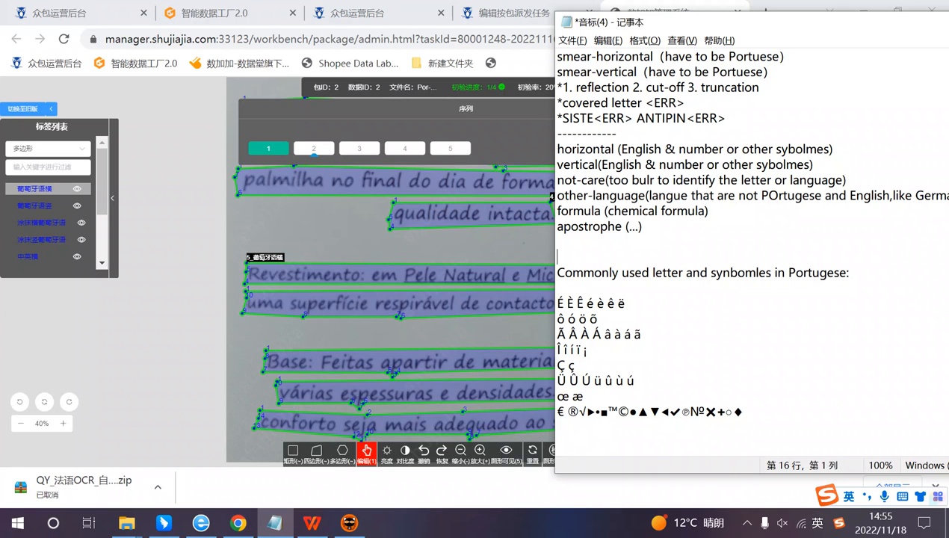
{"action": "scroll", "coordinate": [747, 250], "scroll_direction": "up", "scroll_amount": 1}
{"action": "left_click", "coordinate": [588, 73]}
{"action": "left_click_drag", "start_coordinate": [564, 57], "coordinate": [685, 57]}
{"action": "left_click", "coordinate": [687, 87]}
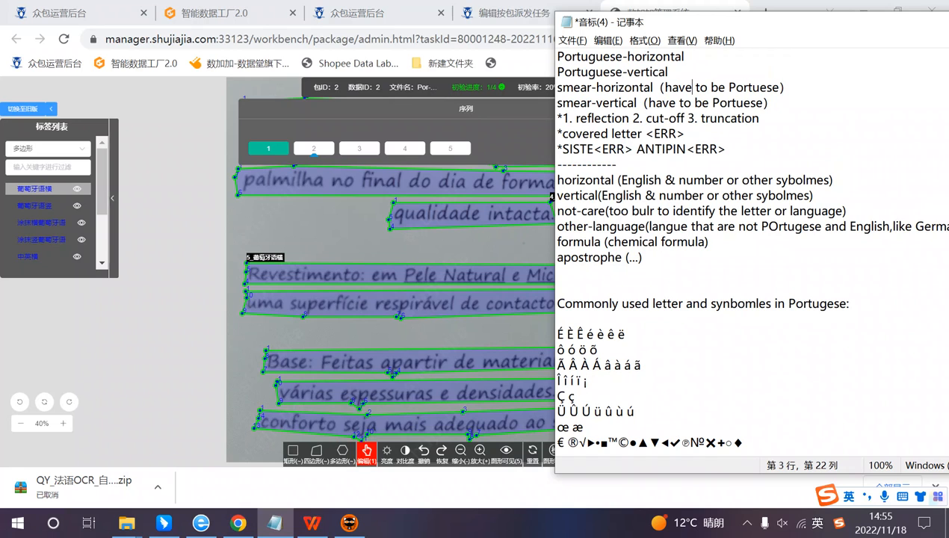
{"action": "left_click_drag", "start_coordinate": [574, 87], "coordinate": [685, 87]}
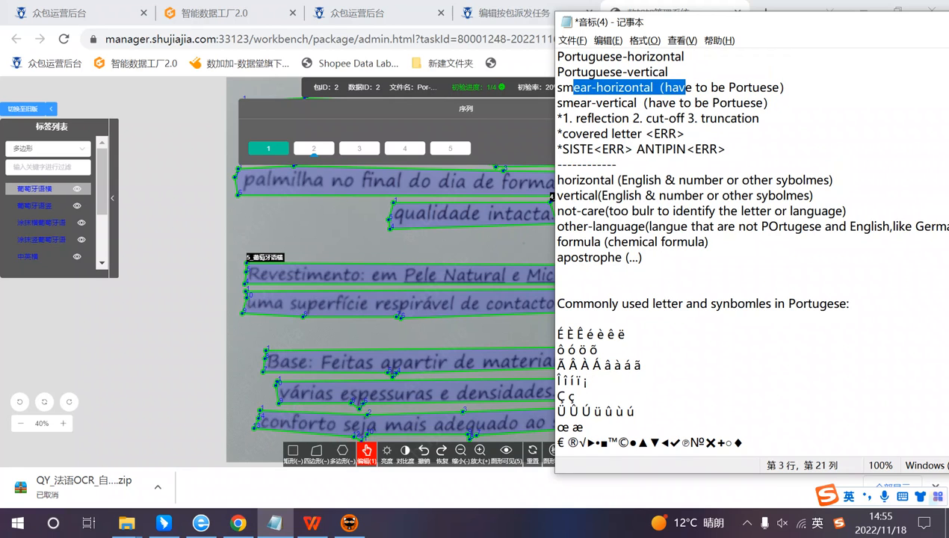
{"action": "scroll", "coordinate": [553, 197], "scroll_direction": "down", "scroll_amount": 1}
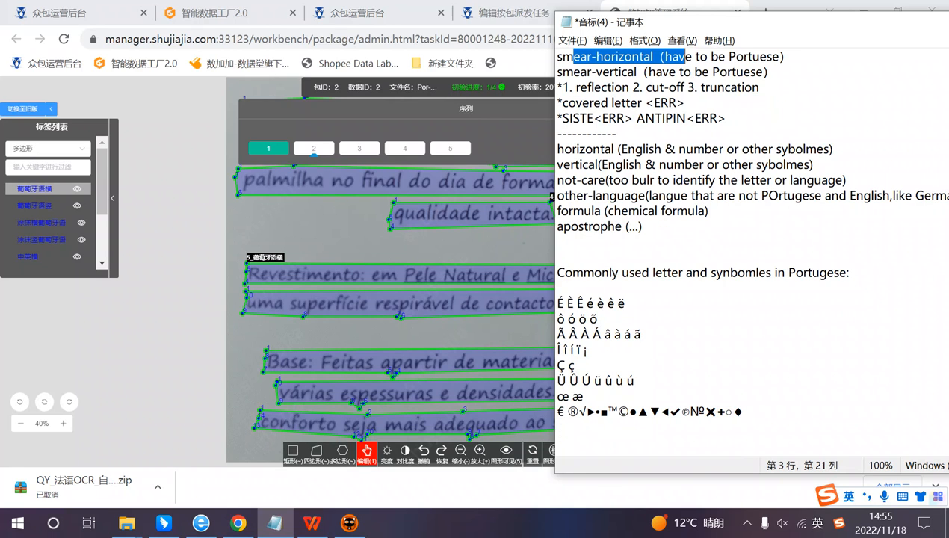
- Review the horizontal, vertical, not-care and other-language label definitions in the notes, highlighting parts of them
{"action": "left_click", "coordinate": [644, 226]}
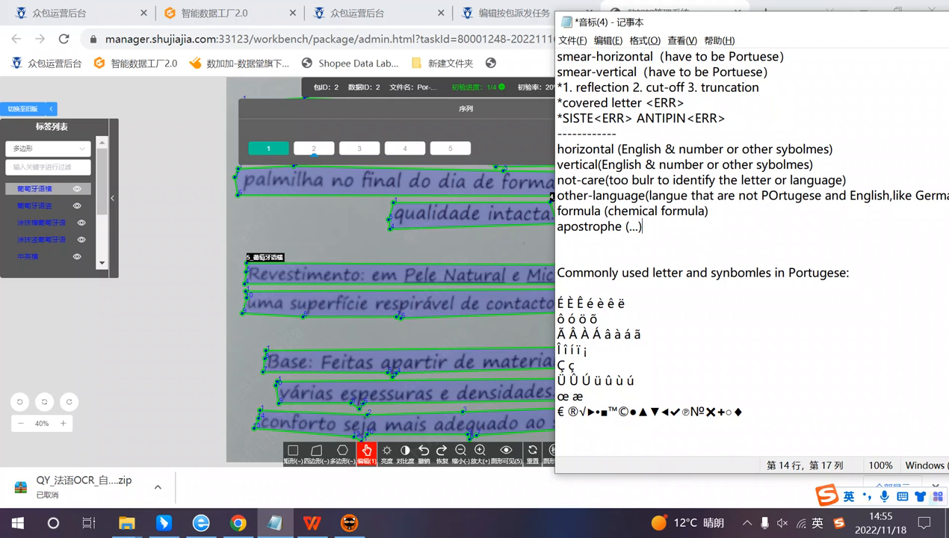
{"action": "left_click_drag", "start_coordinate": [564, 150], "coordinate": [650, 151]}
{"action": "left_click", "coordinate": [616, 211]}
{"action": "left_click_drag", "start_coordinate": [574, 165], "coordinate": [557, 150]}
{"action": "left_click", "coordinate": [621, 180]}
{"action": "left_click", "coordinate": [645, 226]}
{"action": "left_click_drag", "start_coordinate": [753, 196], "coordinate": [821, 196]}
{"action": "left_click", "coordinate": [829, 257]}
{"action": "left_click", "coordinate": [925, 196]}
{"action": "left_click", "coordinate": [851, 242]}
- Move the notes window so its full lines show, and examine the formula and apostrophe label definitions
{"action": "left_click_drag", "start_coordinate": [860, 26], "coordinate": [586, 45]}
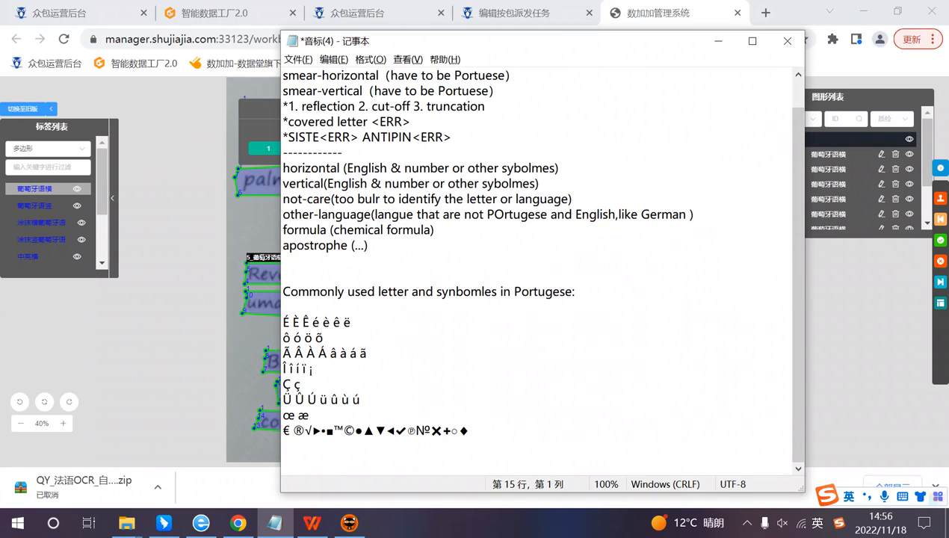
{"action": "left_click", "coordinate": [369, 246]}
{"action": "left_click_drag", "start_coordinate": [290, 215], "coordinate": [310, 230]}
{"action": "left_click", "coordinate": [370, 246]}
{"action": "left_click", "coordinate": [329, 261]}
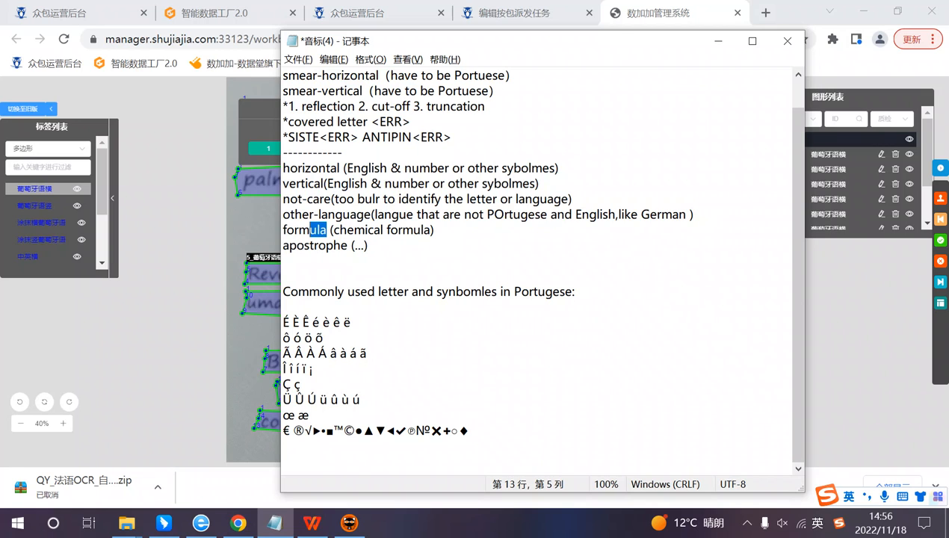
{"action": "left_click", "coordinate": [329, 262]}
{"action": "left_click_drag", "start_coordinate": [347, 230], "coordinate": [370, 245]}
{"action": "left_click", "coordinate": [373, 246]}
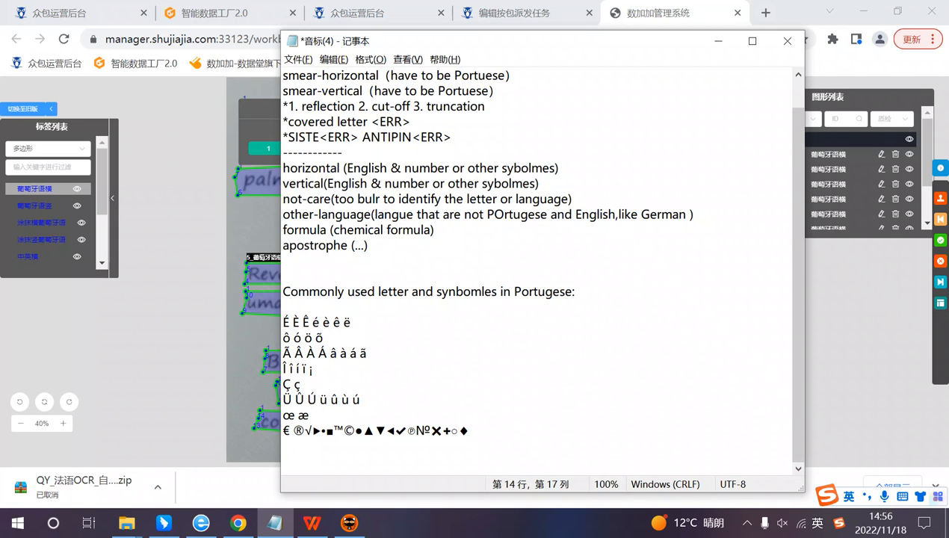
- Recap the label notes by highlighting the list from the smear labels down to apostrophe
{"action": "left_click", "coordinate": [411, 230]}
{"action": "left_click", "coordinate": [388, 246]}
{"action": "left_click", "coordinate": [390, 261]}
{"action": "left_click_drag", "start_coordinate": [367, 245], "coordinate": [392, 260]}
{"action": "left_click", "coordinate": [390, 261]}
{"action": "mouse_move", "coordinate": [283, 260]}
{"action": "left_mouse_down"}
{"action": "mouse_move", "coordinate": [351, 246]}
{"action": "mouse_move", "coordinate": [283, 198]}
{"action": "mouse_move", "coordinate": [282, 91]}
{"action": "left_mouse_up"}
{"action": "left_click", "coordinate": [421, 229]}
{"action": "key", "text": "Down"}
- Minimize the notes and show the second image's annotated text lines at 30% zoom
{"action": "left_click", "coordinate": [718, 41]}
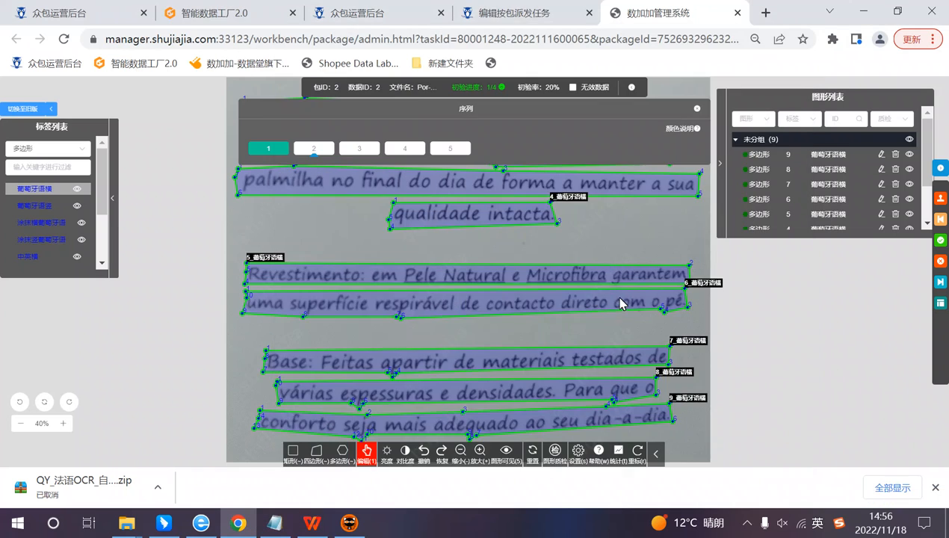
{"action": "scroll", "coordinate": [622, 303], "scroll_direction": "down", "scroll_amount": 1}
{"action": "mouse_move", "coordinate": [644, 296]}
{"action": "left_mouse_down"}
{"action": "mouse_move", "coordinate": [641, 288]}
{"action": "mouse_move", "coordinate": [588, 361]}
{"action": "left_mouse_up"}
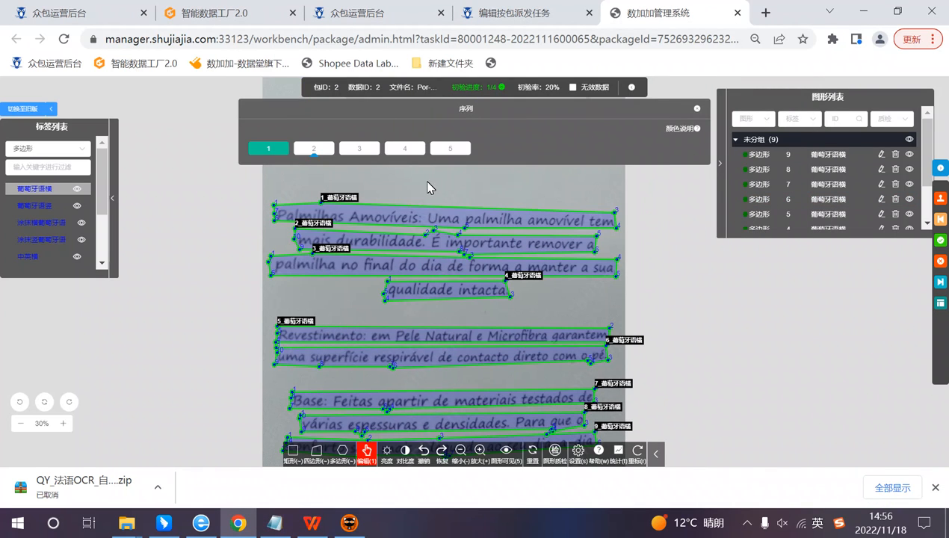